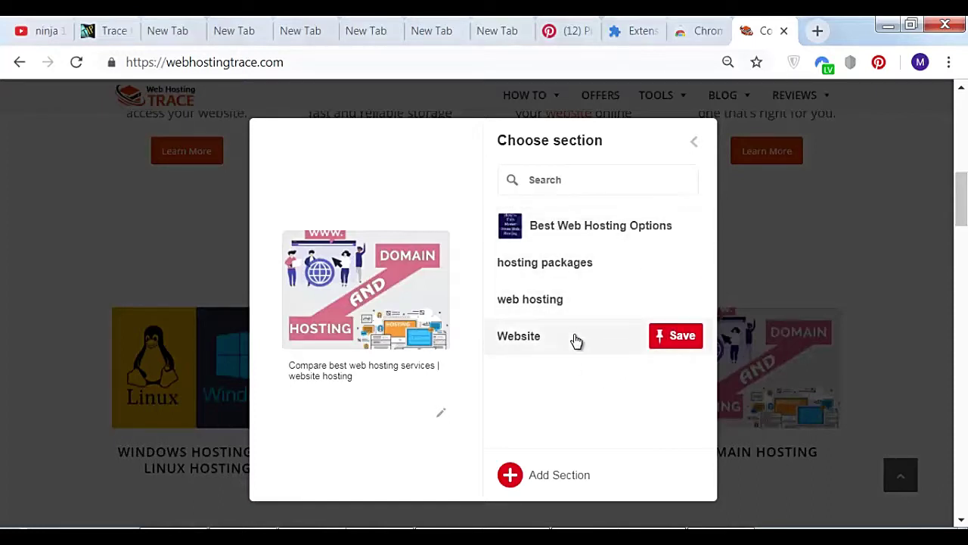
Step: Review the available boards and the Best Web Hosting Options sections for the domain hosting image, and close the save dialog
{"action": "left_click", "coordinate": [696, 144]}
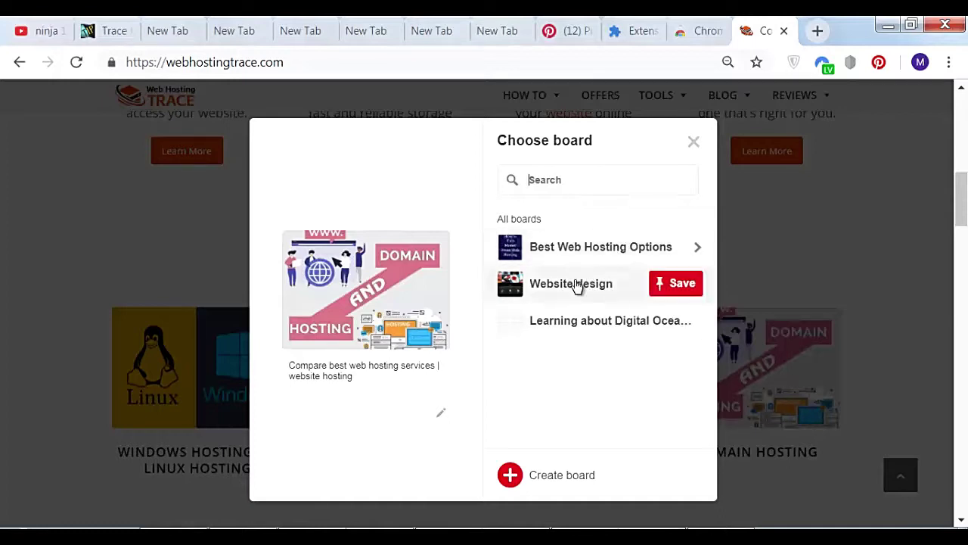
{"action": "left_click", "coordinate": [700, 250]}
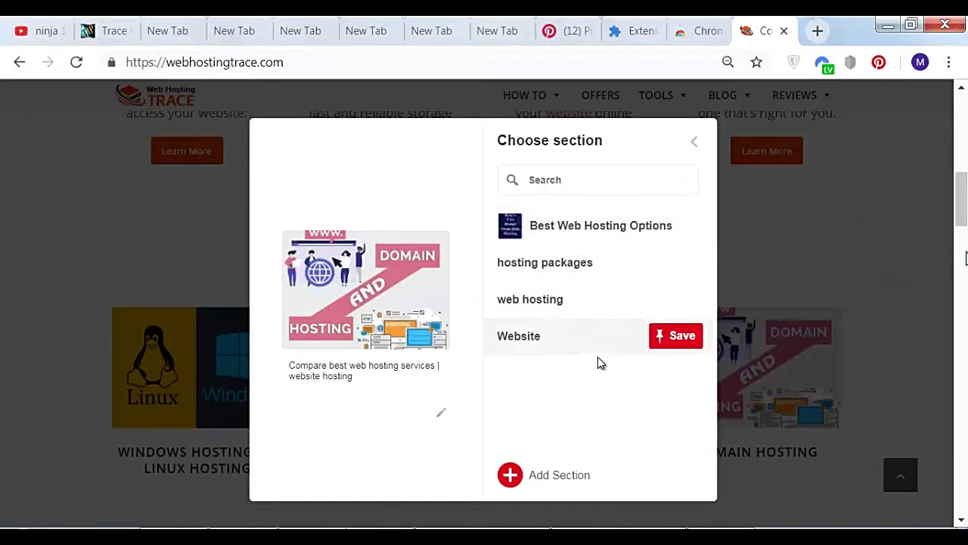
{"action": "left_click", "coordinate": [695, 144]}
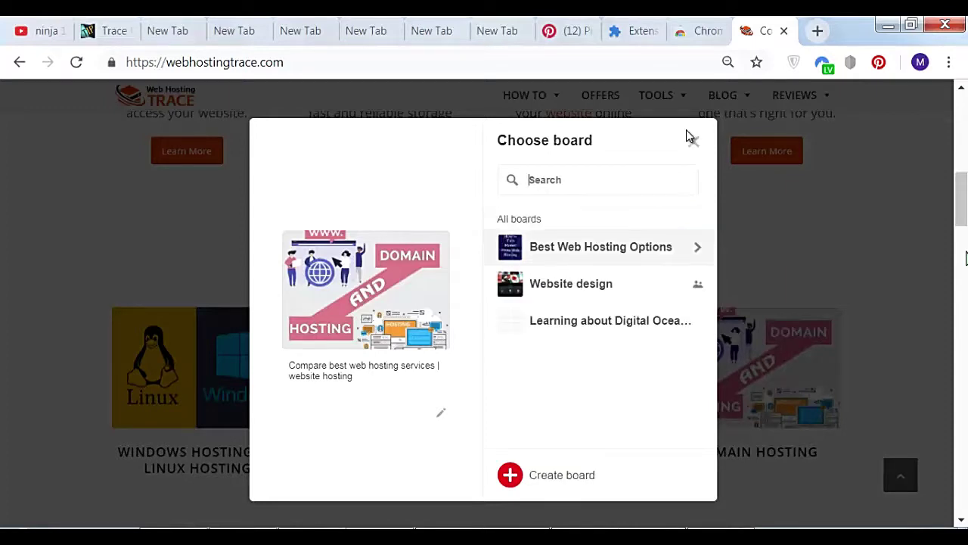
{"action": "left_click", "coordinate": [785, 194]}
Step: Switch to Pinterest and show the boards on the Web Hosting Trace profile
{"action": "left_click", "coordinate": [560, 29]}
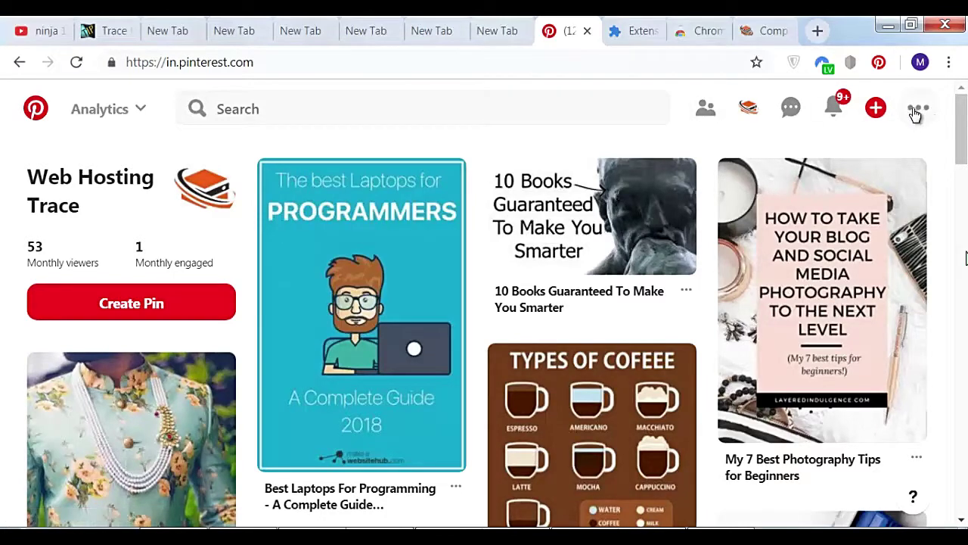
{"action": "left_click", "coordinate": [750, 112]}
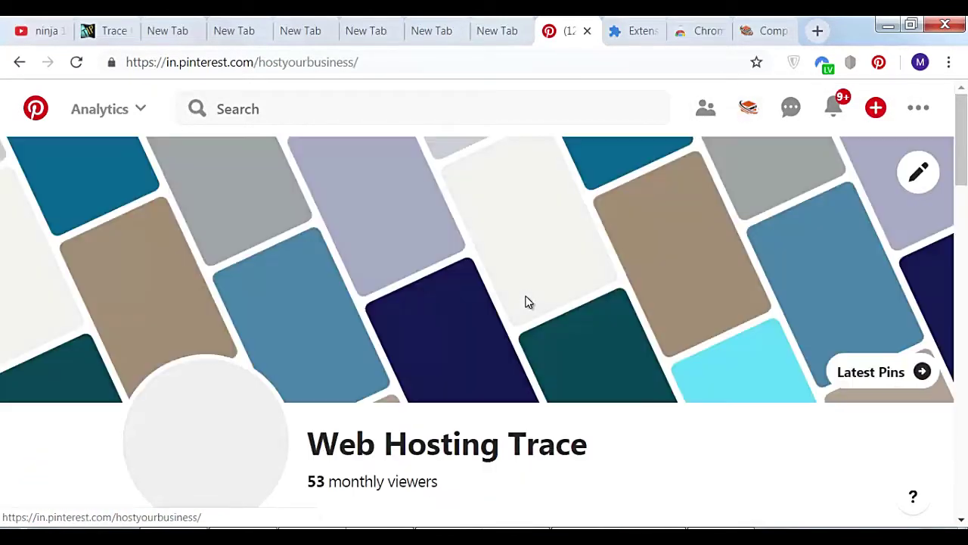
{"action": "scroll", "coordinate": [454, 454], "scroll_direction": "down", "scroll_amount": 6}
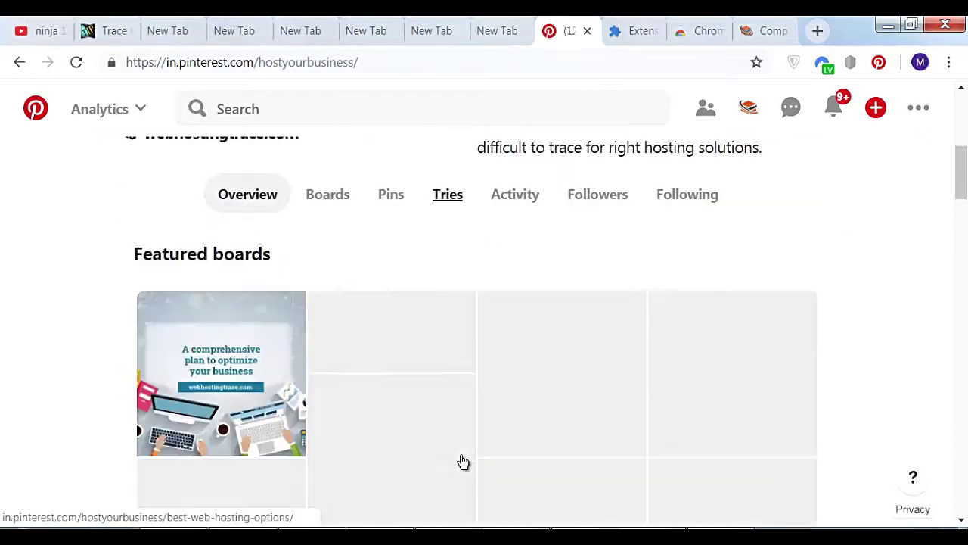
{"action": "scroll", "coordinate": [461, 445], "scroll_direction": "up", "scroll_amount": 2}
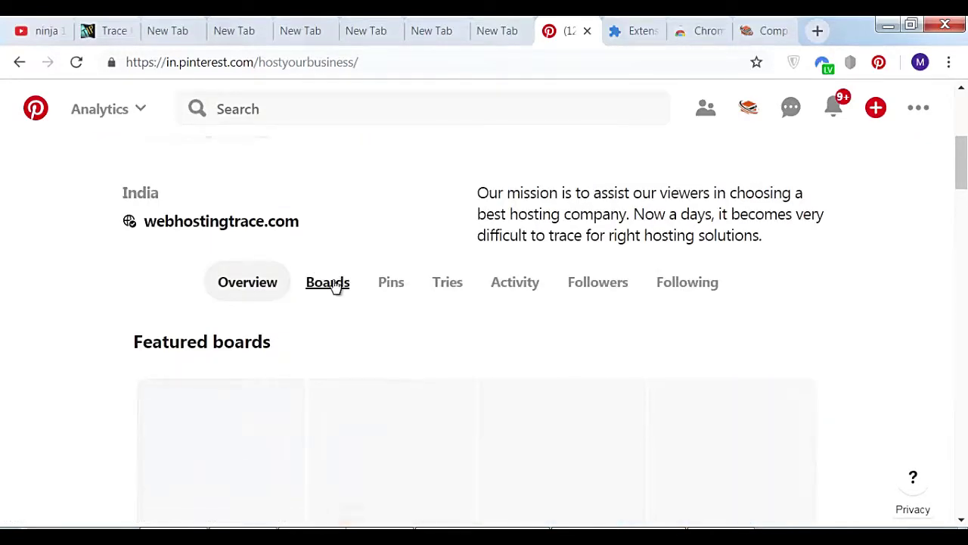
{"action": "left_click", "coordinate": [333, 284]}
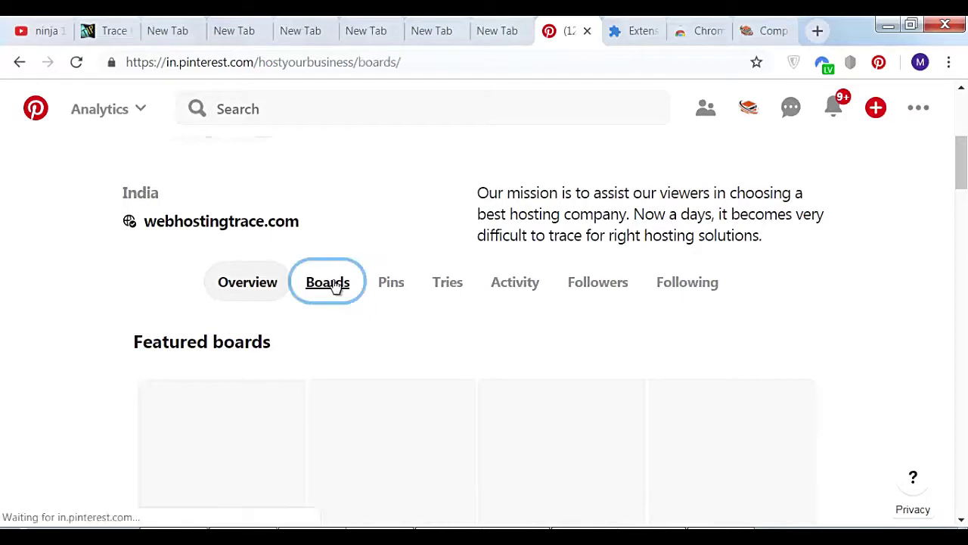
{"action": "scroll", "coordinate": [749, 246], "scroll_direction": "down", "scroll_amount": 4}
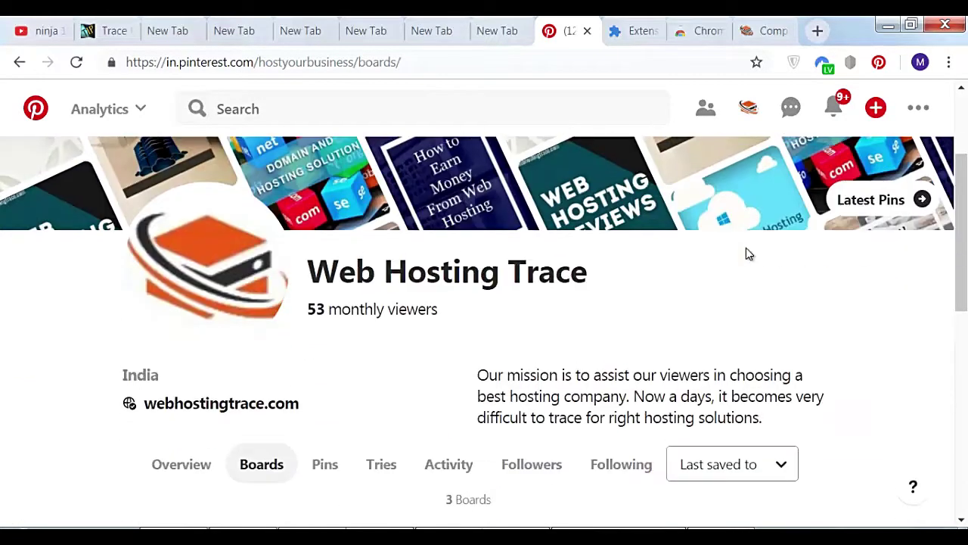
{"action": "scroll", "coordinate": [745, 254], "scroll_direction": "down", "scroll_amount": 5}
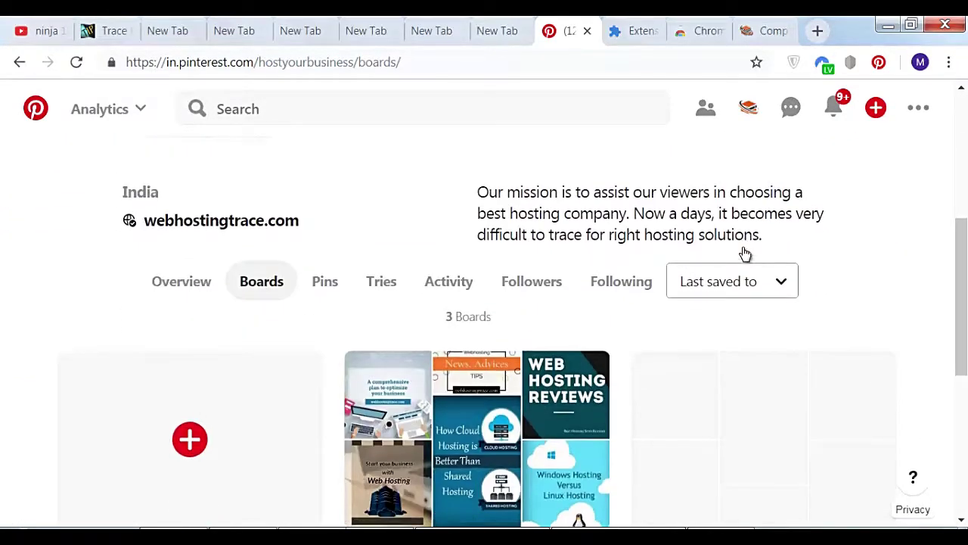
{"action": "scroll", "coordinate": [286, 318], "scroll_direction": "up", "scroll_amount": 2}
{"action": "scroll", "coordinate": [454, 327], "scroll_direction": "up", "scroll_amount": 1}
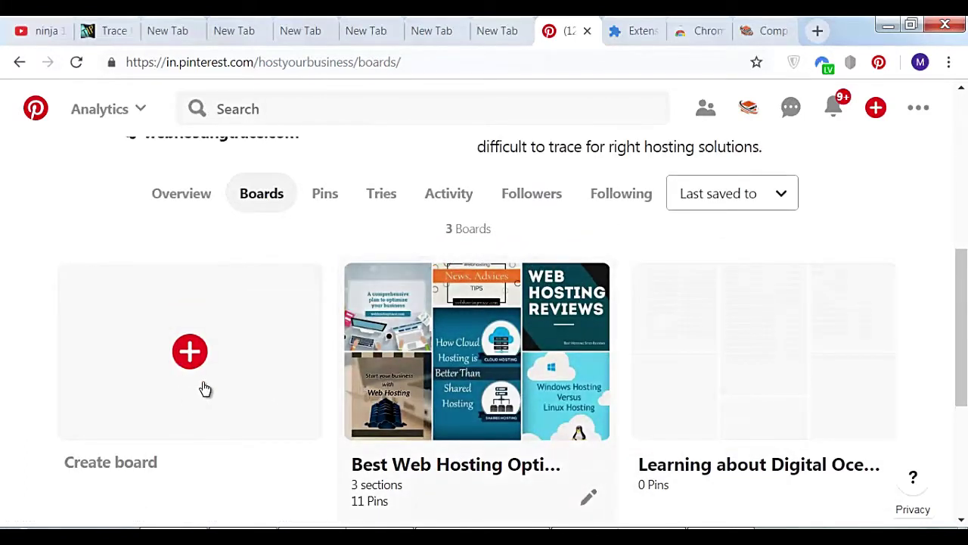
Step: Create a secret board named DraftWebHost
{"action": "left_click", "coordinate": [255, 320]}
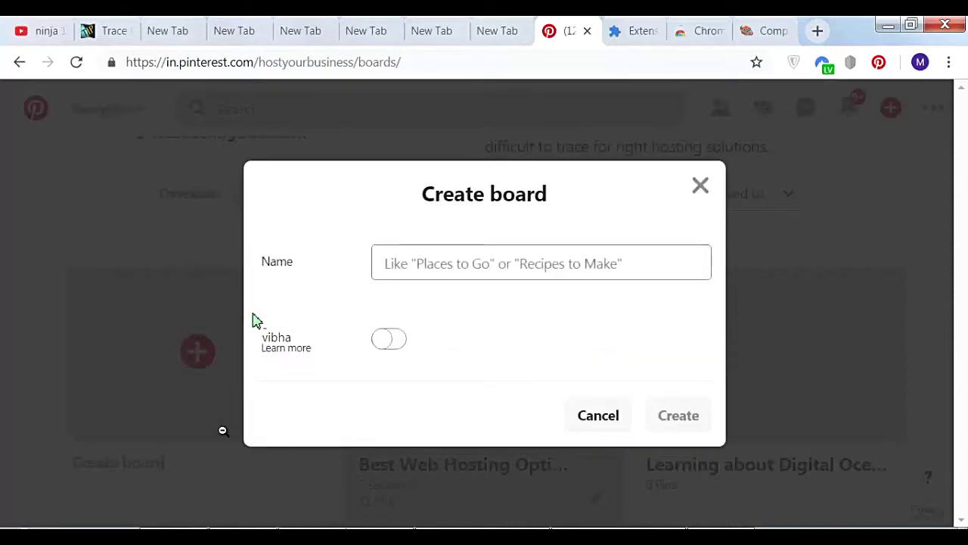
{"action": "left_click", "coordinate": [488, 258]}
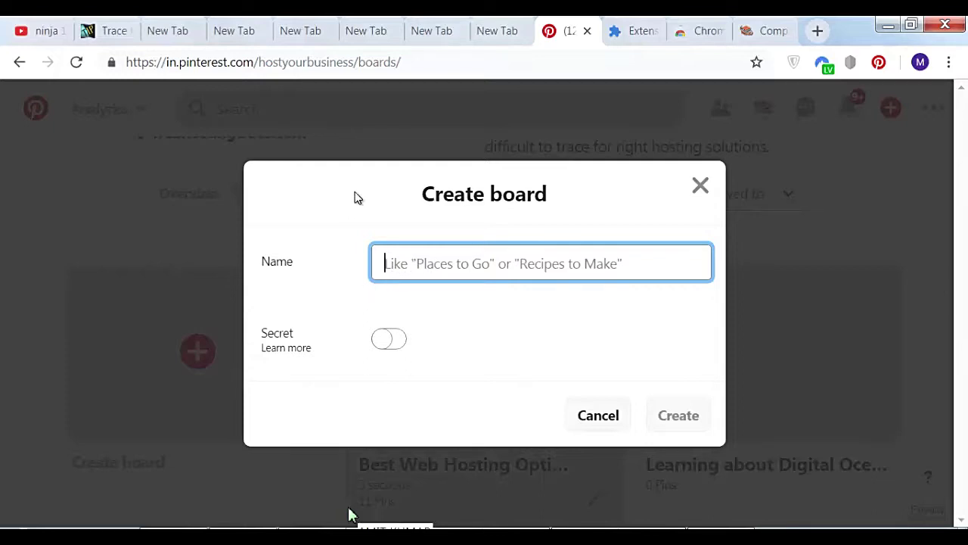
{"action": "type", "text": "Draft"}
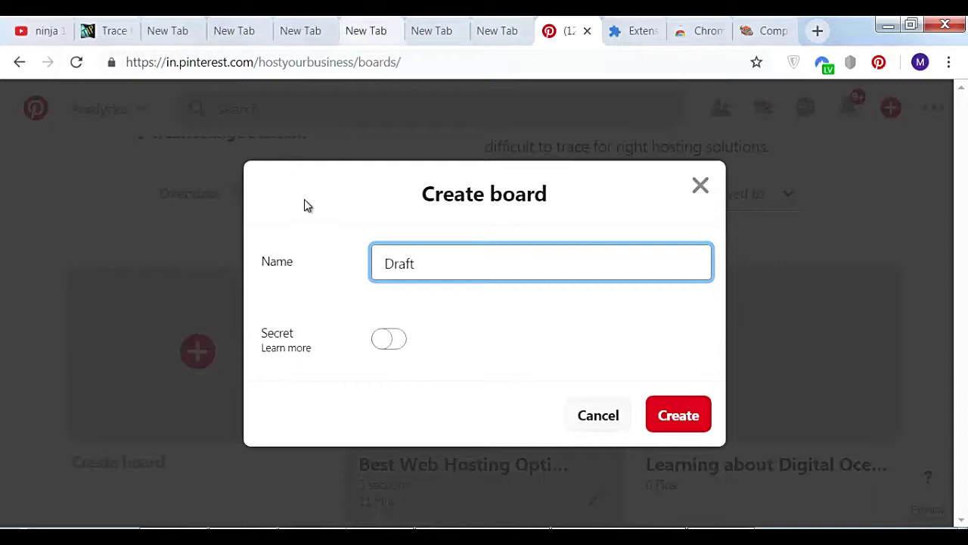
{"action": "left_click", "coordinate": [388, 339]}
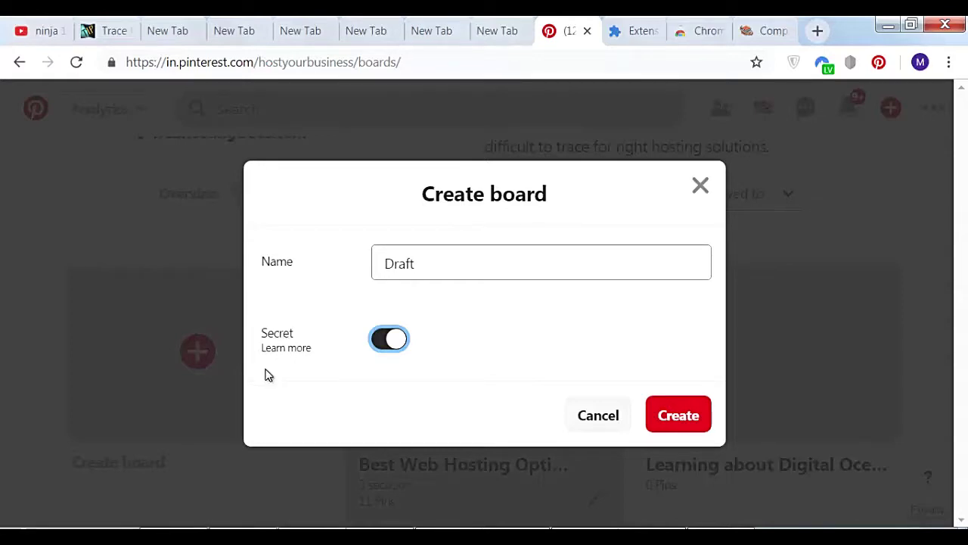
{"action": "left_click", "coordinate": [428, 263]}
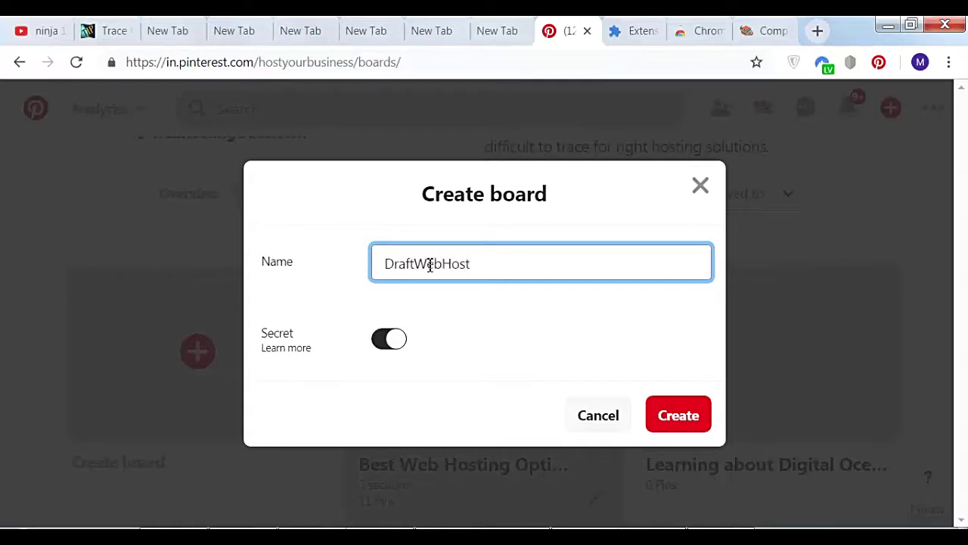
{"action": "left_click", "coordinate": [679, 415]}
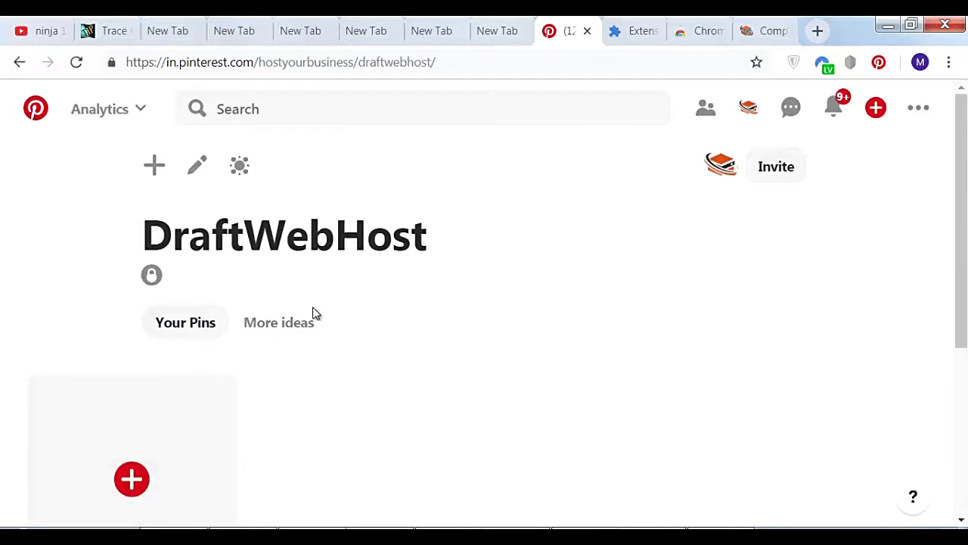
{"action": "scroll", "coordinate": [508, 280], "scroll_direction": "down", "scroll_amount": 4}
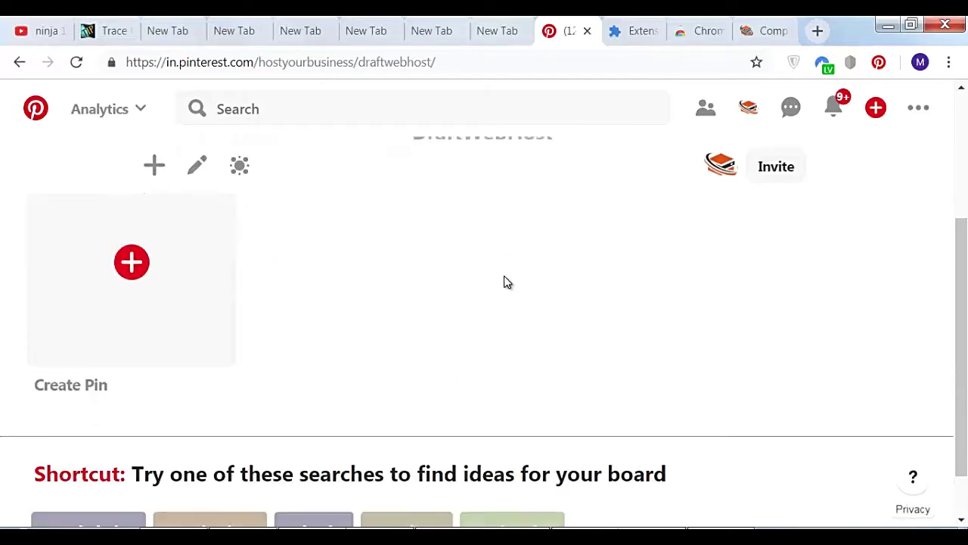
{"action": "scroll", "coordinate": [507, 282], "scroll_direction": "up", "scroll_amount": 4}
{"action": "scroll", "coordinate": [507, 282], "scroll_direction": "down", "scroll_amount": 3}
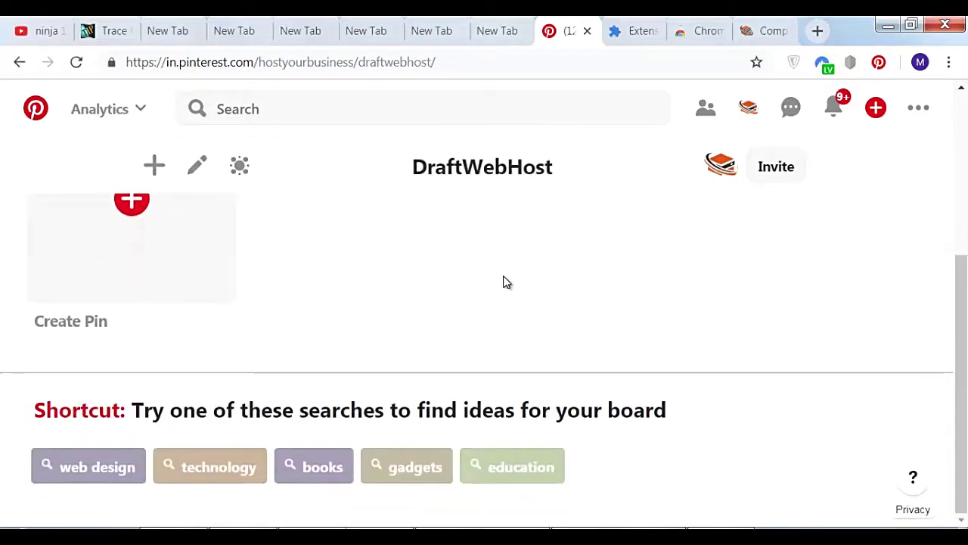
{"action": "scroll", "coordinate": [507, 283], "scroll_direction": "up", "scroll_amount": 2}
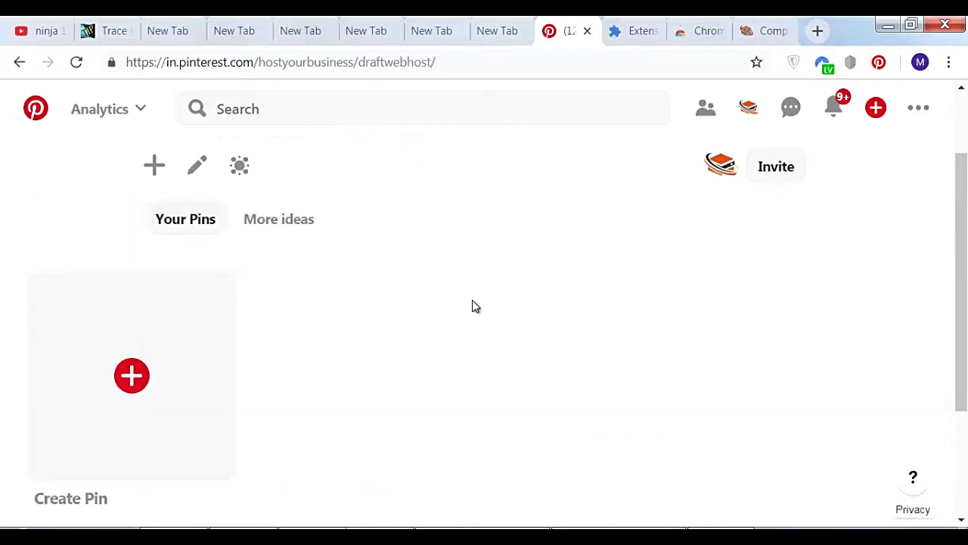
Step: Switch to webhostingtrace.com, check the boards offered for the shared-to-cloud hosting upgrade image, and close the board chooser
{"action": "left_click", "coordinate": [763, 31]}
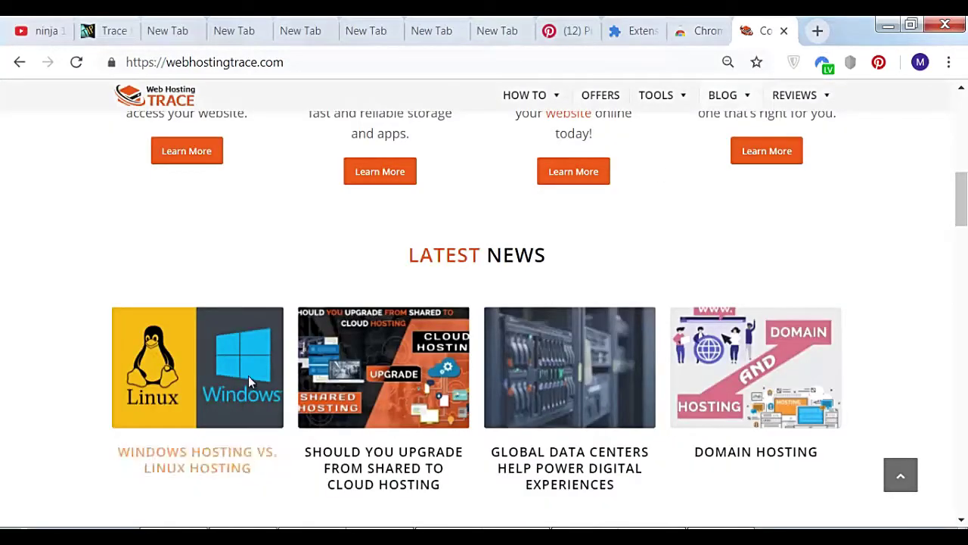
{"action": "left_click", "coordinate": [330, 325]}
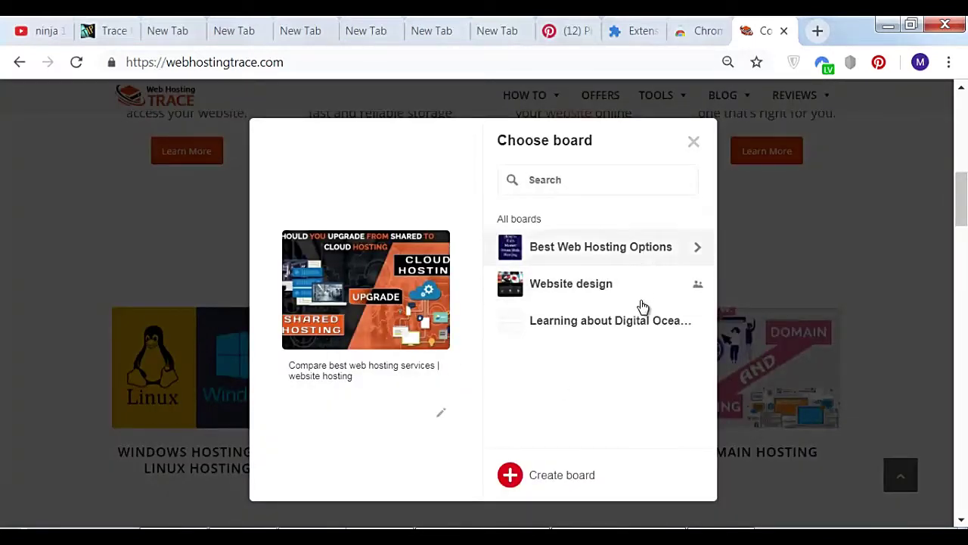
{"action": "mouse_move", "coordinate": [640, 333]}
{"action": "left_click", "coordinate": [749, 152]}
{"action": "right_click", "coordinate": [771, 46]}
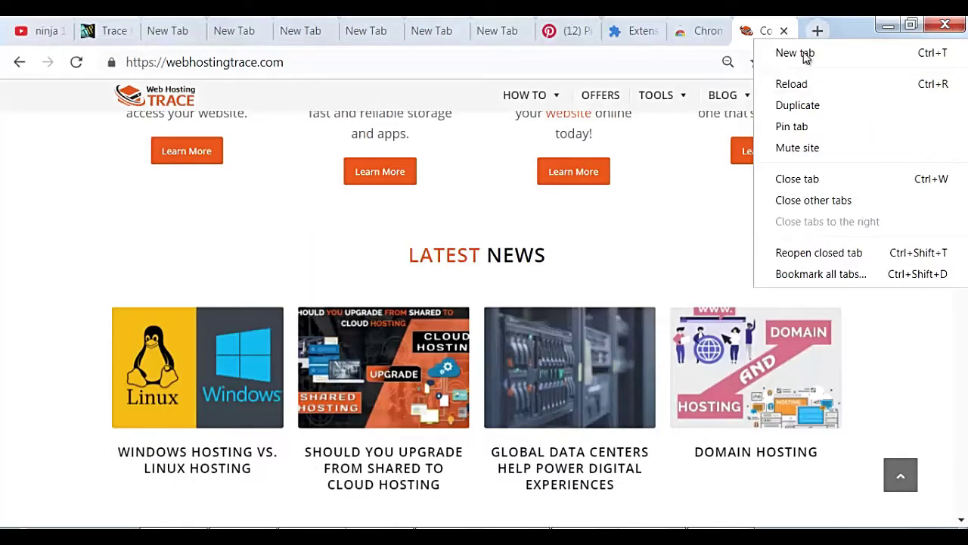
{"action": "left_click", "coordinate": [766, 35]}
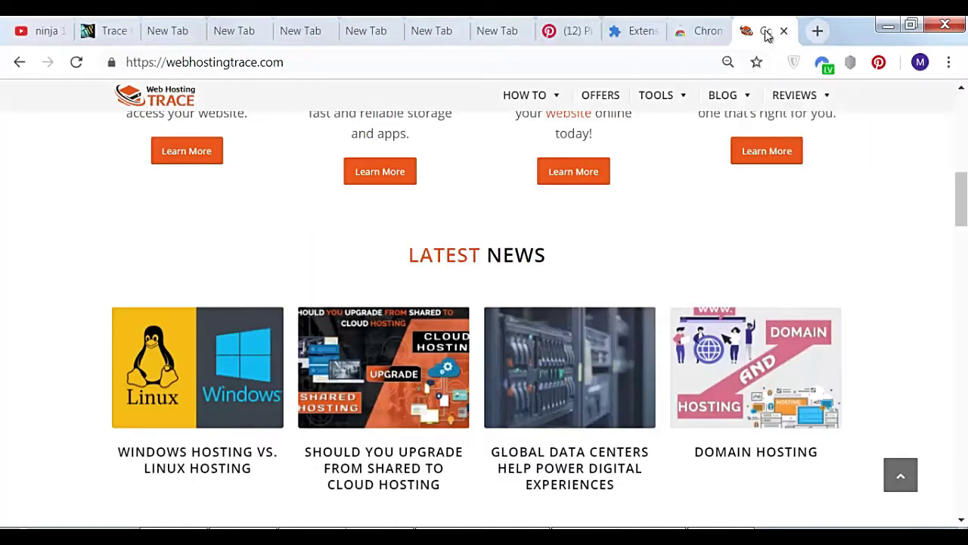
Step: Browse all images on webhostingtrace.com that the Pinterest extension can save as Pins, and close the overview
{"action": "left_click", "coordinate": [878, 64]}
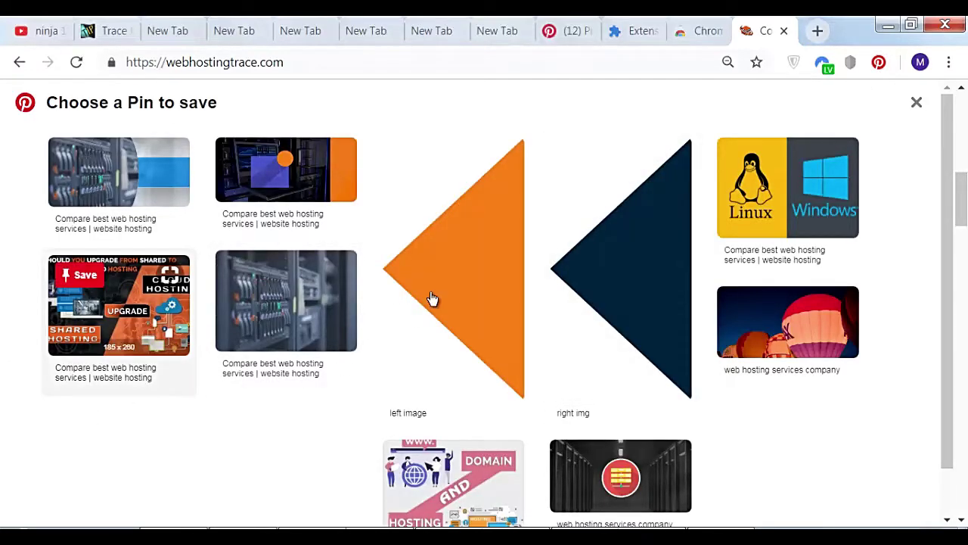
{"action": "mouse_move", "coordinate": [640, 187]}
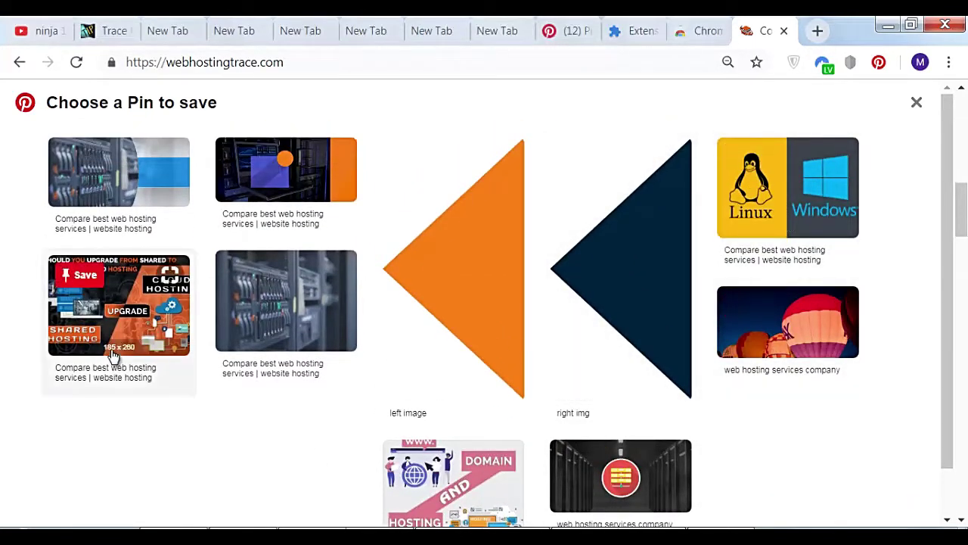
{"action": "scroll", "coordinate": [144, 352], "scroll_direction": "down", "scroll_amount": 1}
{"action": "scroll", "coordinate": [529, 413], "scroll_direction": "up", "scroll_amount": 1}
{"action": "scroll", "coordinate": [542, 416], "scroll_direction": "down", "scroll_amount": 1}
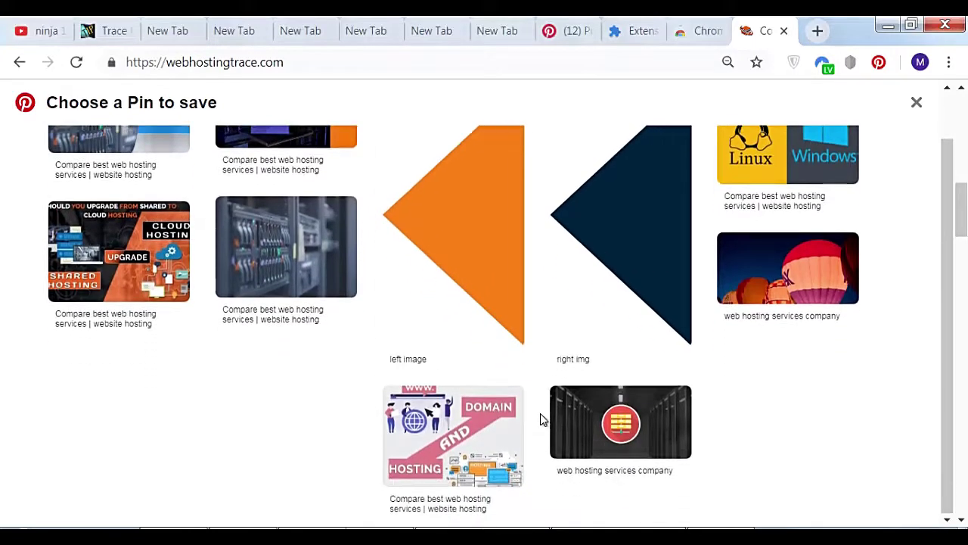
{"action": "scroll", "coordinate": [540, 413], "scroll_direction": "up", "scroll_amount": 1}
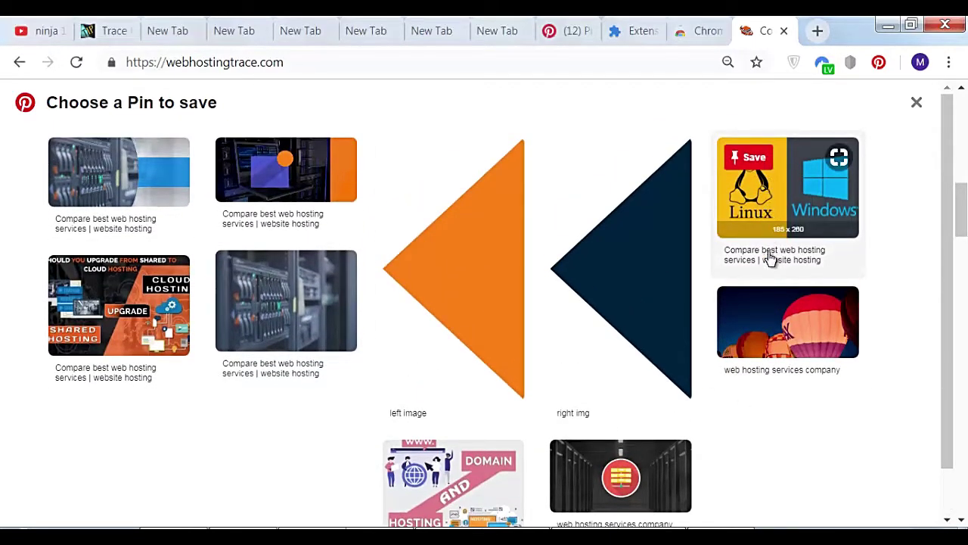
{"action": "scroll", "coordinate": [770, 261], "scroll_direction": "down", "scroll_amount": 1}
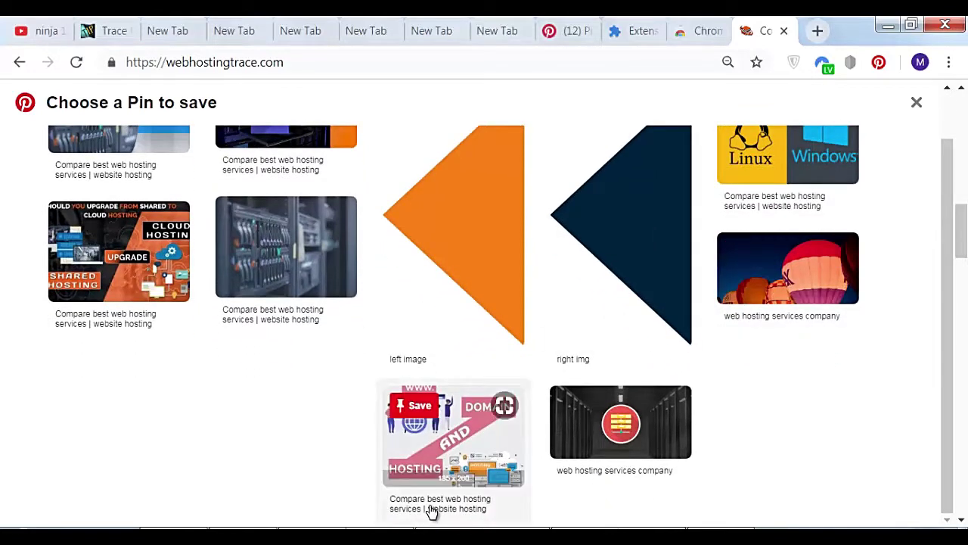
{"action": "scroll", "coordinate": [639, 363], "scroll_direction": "up", "scroll_amount": 1}
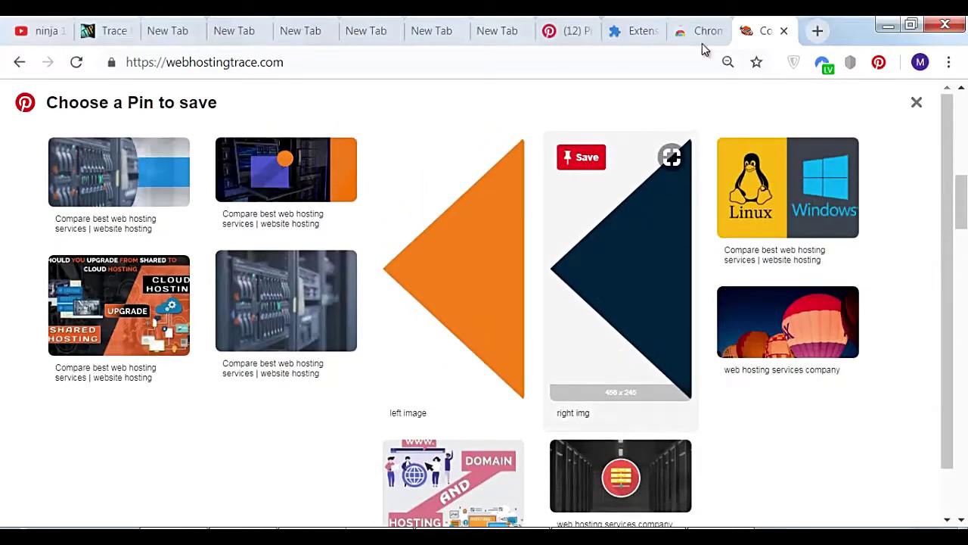
{"action": "left_click", "coordinate": [916, 102]}
Step: Check the boards offered for the Global Data Centers image in Latest News, and return to the DraftWebHost board on Pinterest
{"action": "scroll", "coordinate": [507, 238], "scroll_direction": "up", "scroll_amount": 3}
{"action": "scroll", "coordinate": [504, 248], "scroll_direction": "down", "scroll_amount": 7}
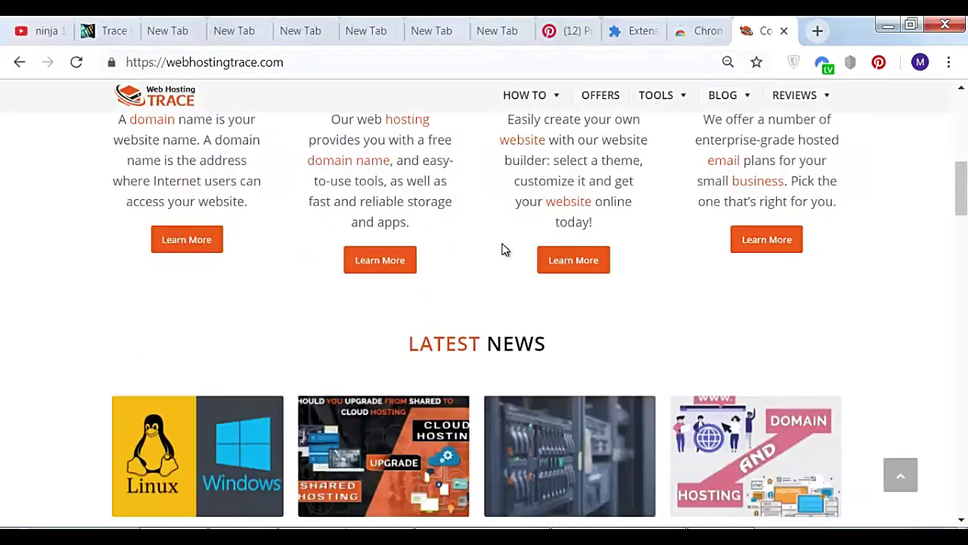
{"action": "scroll", "coordinate": [504, 245], "scroll_direction": "up", "scroll_amount": 3}
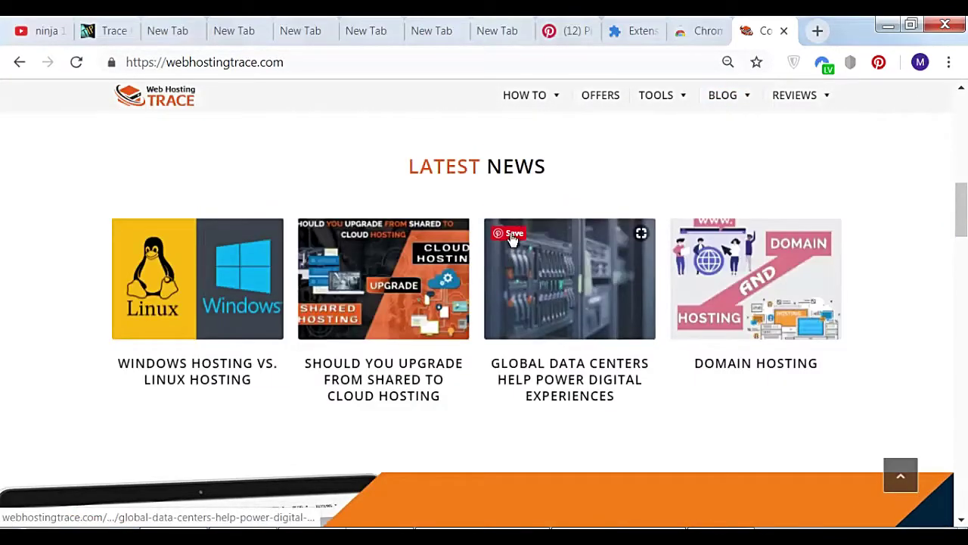
{"action": "left_click", "coordinate": [510, 233]}
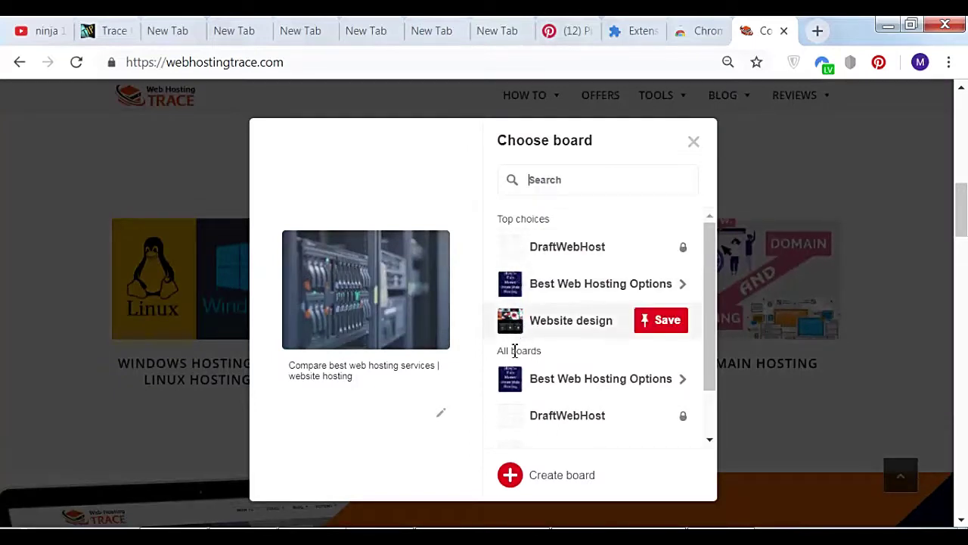
{"action": "mouse_move", "coordinate": [690, 322]}
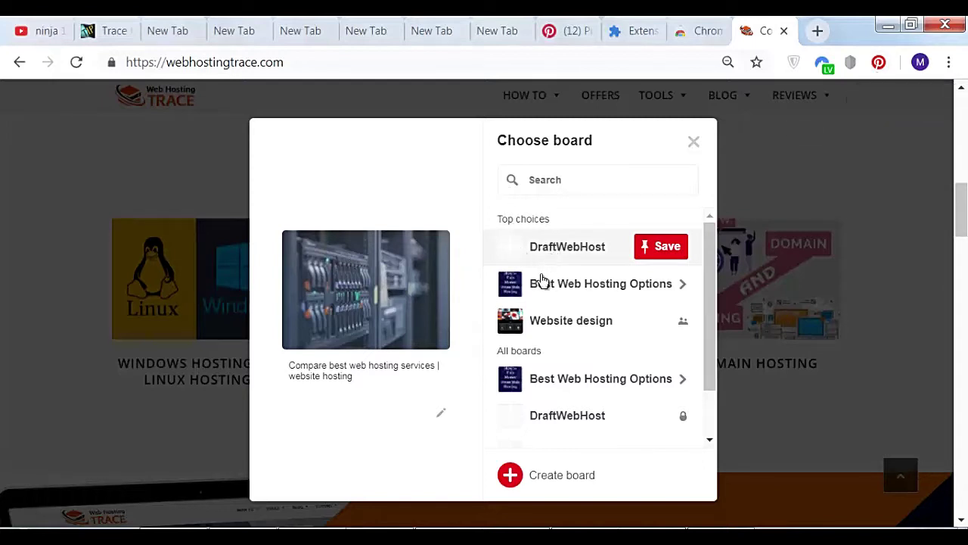
{"action": "left_click", "coordinate": [566, 32]}
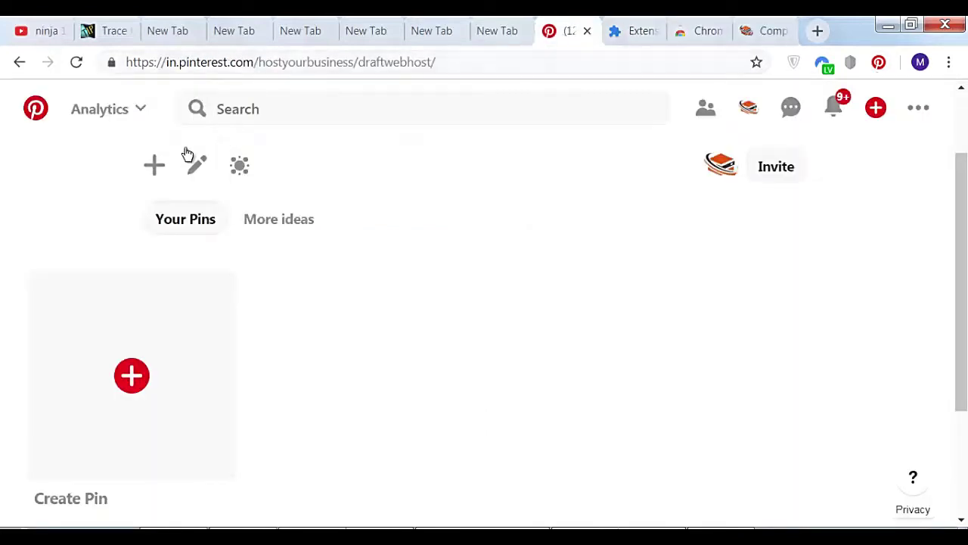
Step: Switch back to webhostingtrace.com, review the boards offered for the Global Data Centers image, and close the board chooser
{"action": "left_click", "coordinate": [748, 37]}
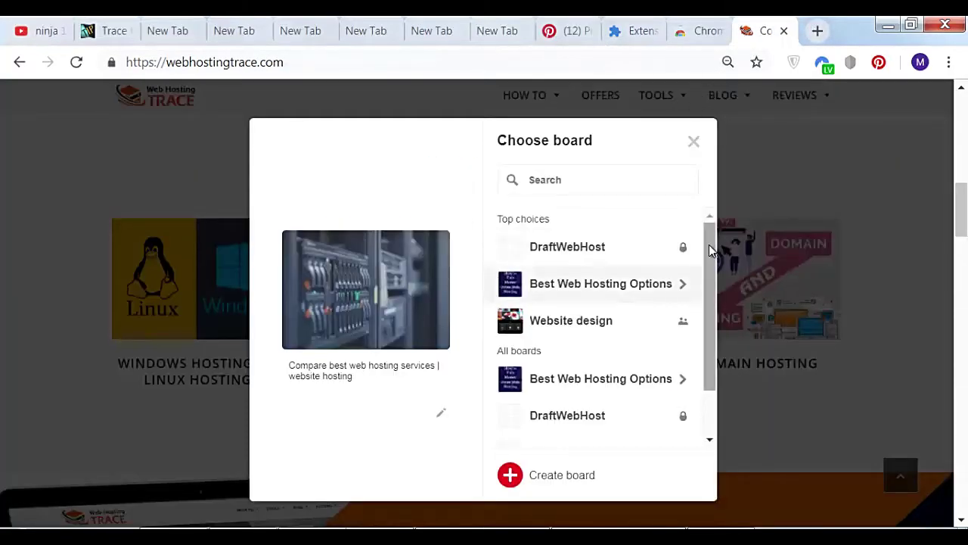
{"action": "scroll", "coordinate": [709, 244], "scroll_direction": "down", "scroll_amount": 1}
{"action": "scroll", "coordinate": [686, 226], "scroll_direction": "up", "scroll_amount": 1}
{"action": "mouse_move", "coordinate": [577, 256]}
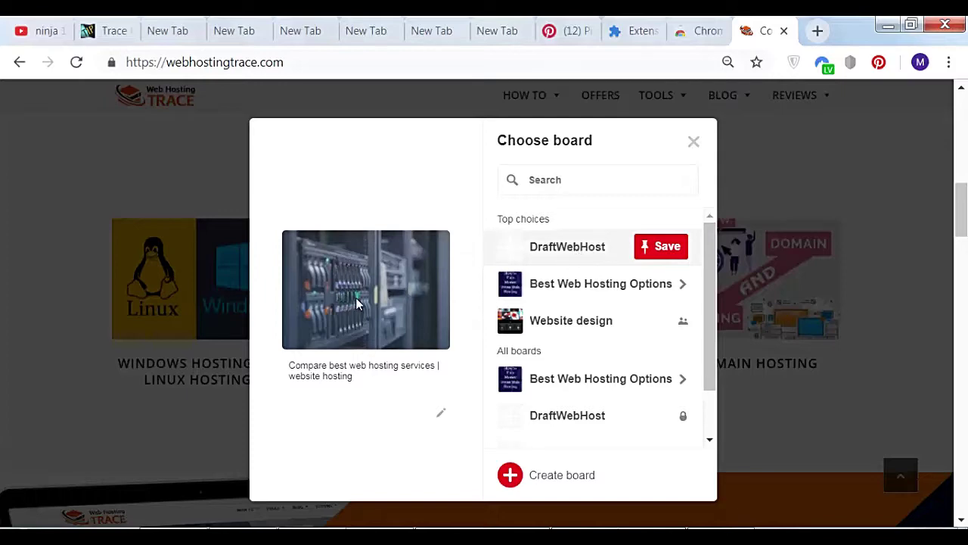
{"action": "left_click", "coordinate": [695, 143]}
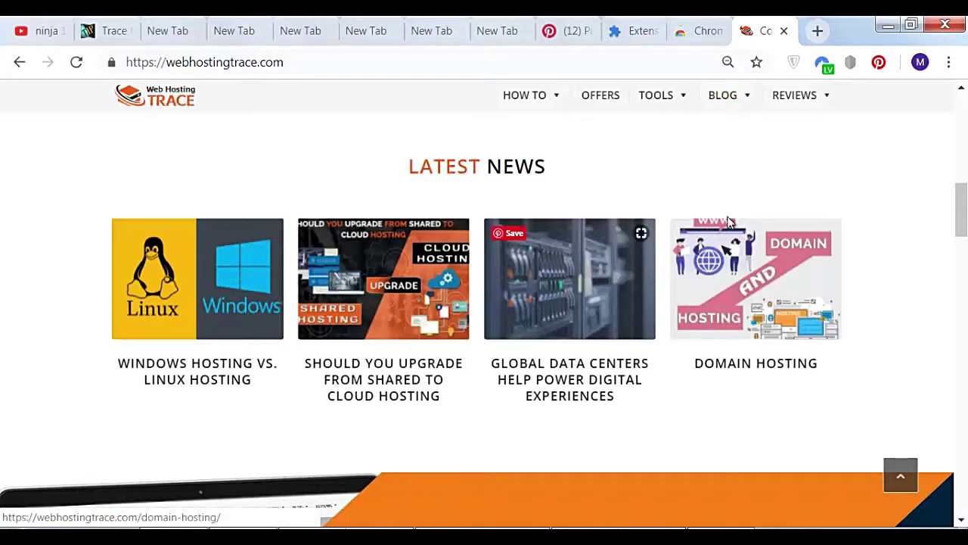
Step: Open the website hostingadvice.com in place of webhostingtrace.com
{"action": "scroll", "coordinate": [649, 152], "scroll_direction": "up", "scroll_amount": 4}
{"action": "scroll", "coordinate": [649, 152], "scroll_direction": "up", "scroll_amount": 2}
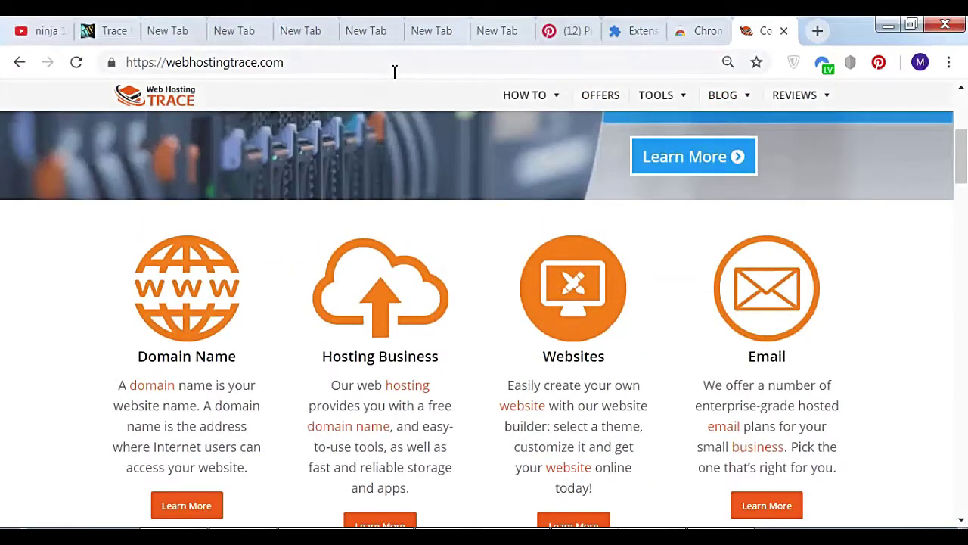
{"action": "left_click", "coordinate": [394, 64]}
{"action": "key", "text": "ctrl+a"}
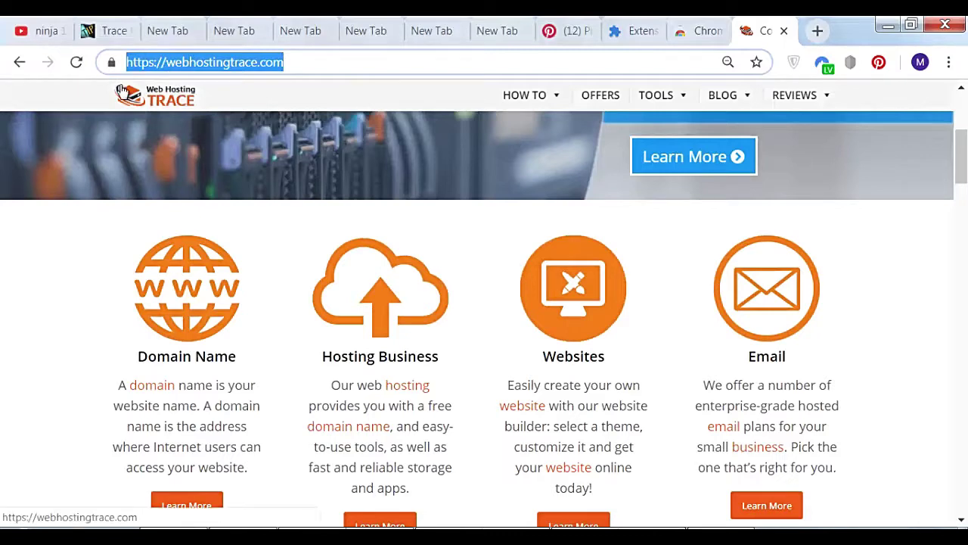
{"action": "type", "text": "goo"}
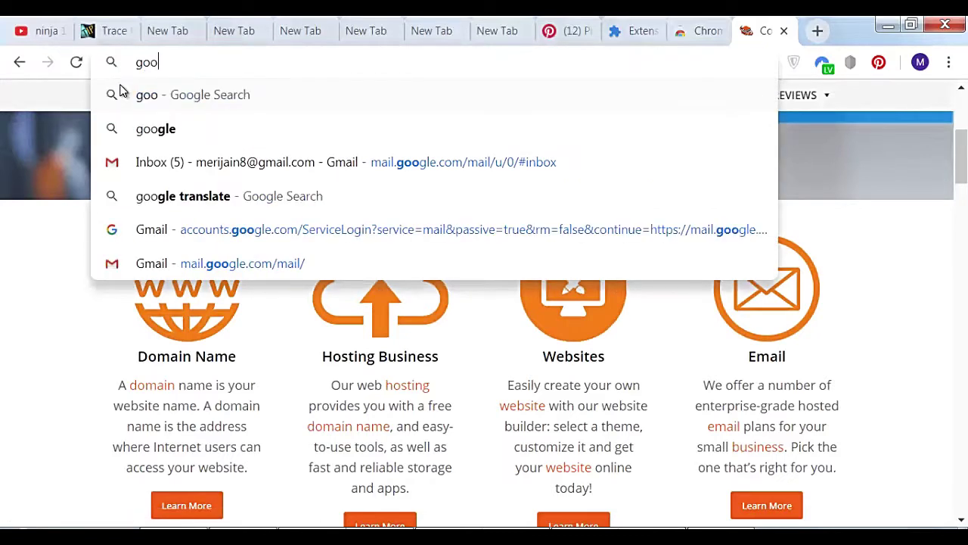
{"action": "key", "text": "BackSpace"}
{"action": "key", "text": "BackSpace"}
{"action": "key", "text": "BackSpace"}
{"action": "type", "text": "ho"}
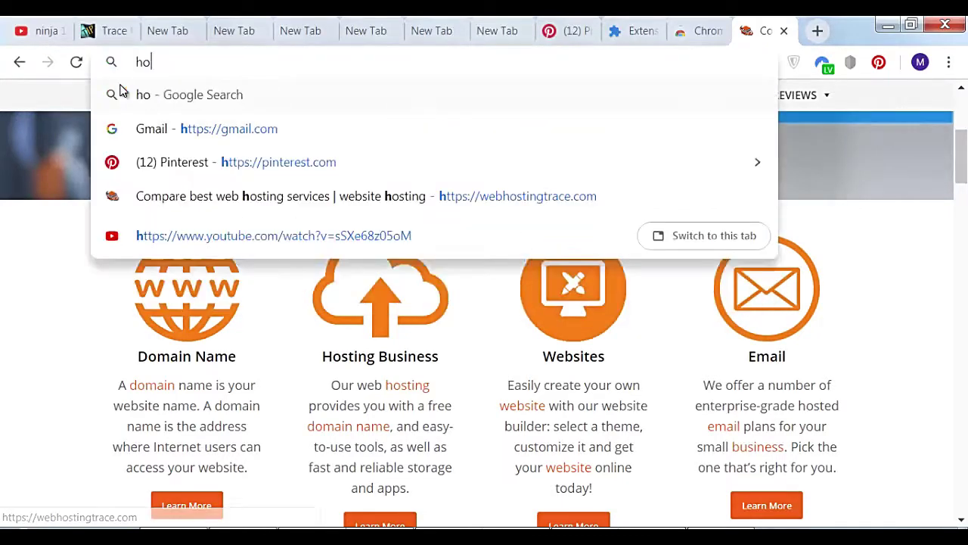
{"action": "type", "text": "stingadv"}
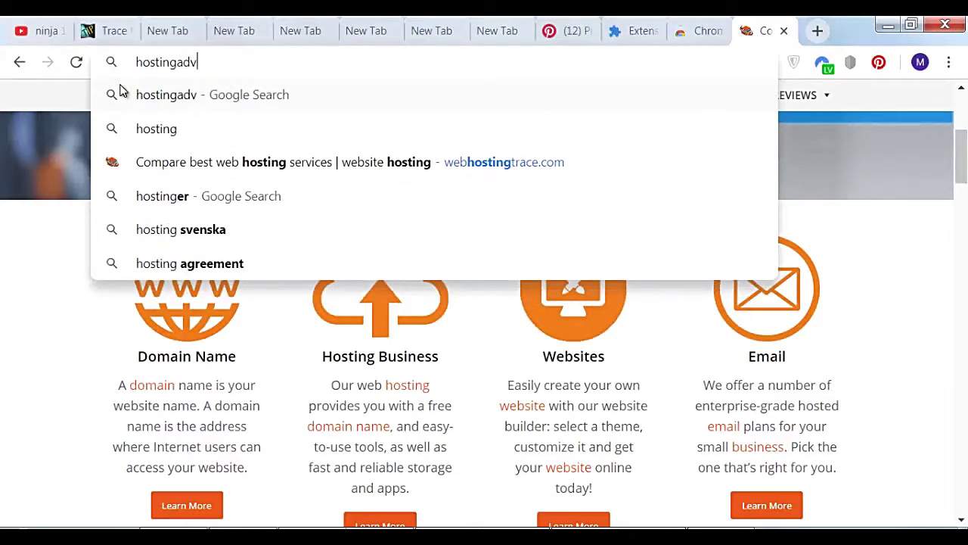
{"action": "type", "text": "ice.com"}
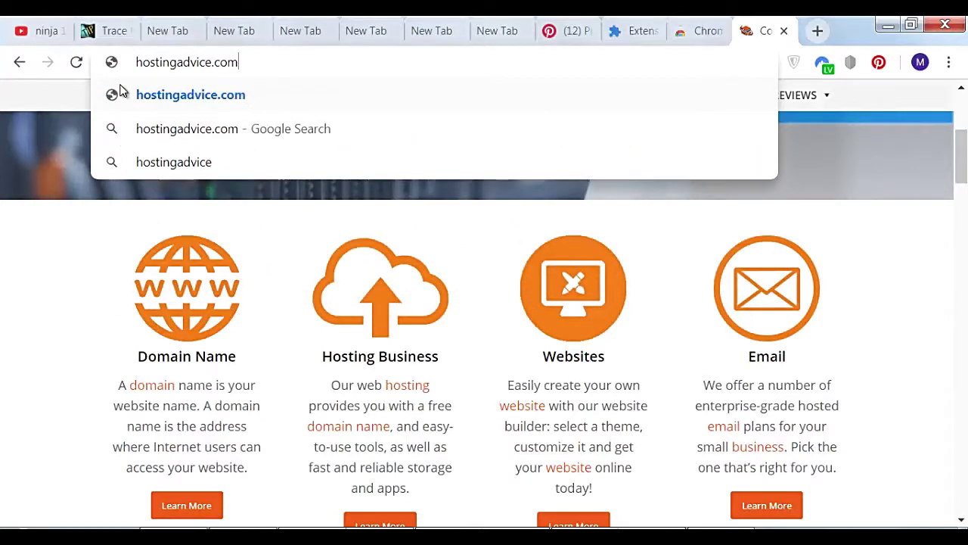
{"action": "key", "text": "Return"}
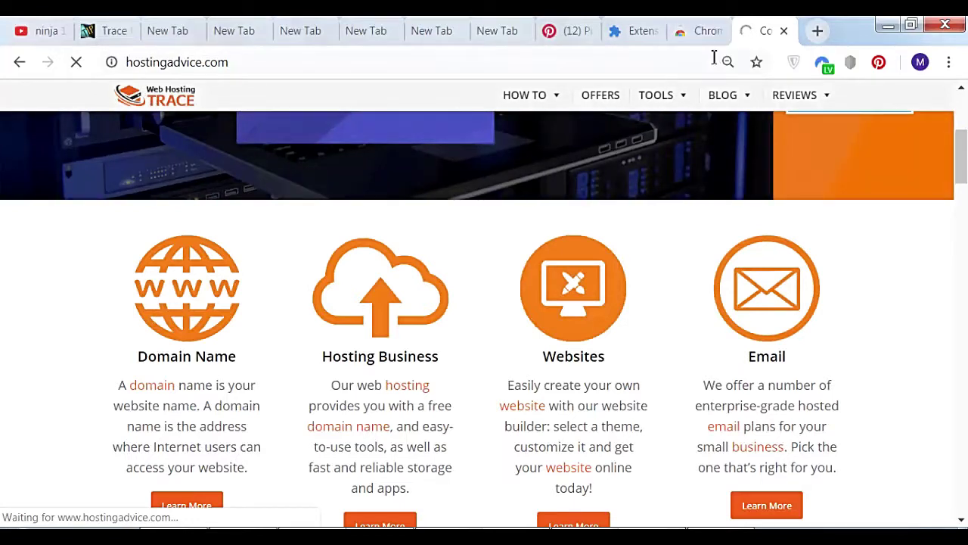
{"action": "mouse_move", "coordinate": [706, 99]}
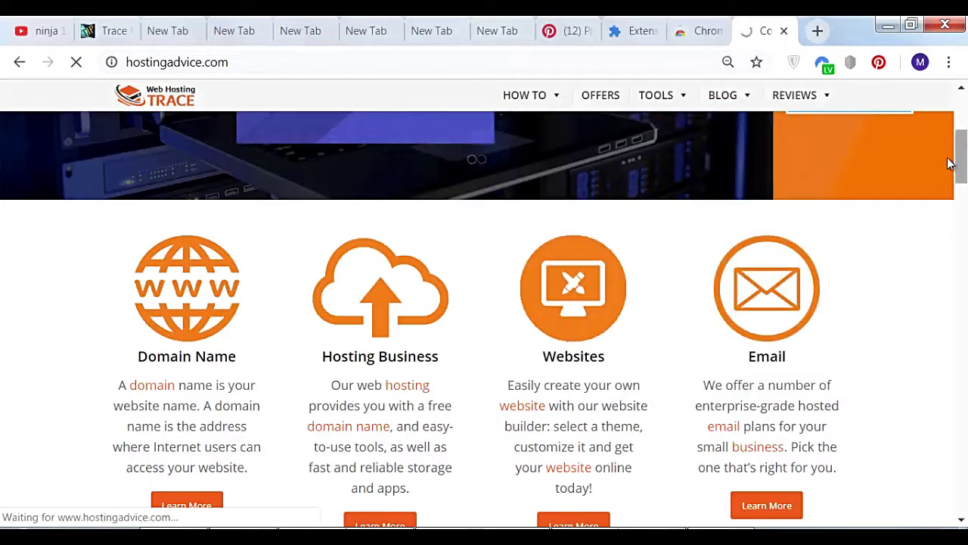
{"action": "mouse_move", "coordinate": [958, 160]}
{"action": "left_mouse_down"}
{"action": "mouse_move", "coordinate": [961, 129]}
{"action": "mouse_move", "coordinate": [958, 177]}
{"action": "left_mouse_up"}
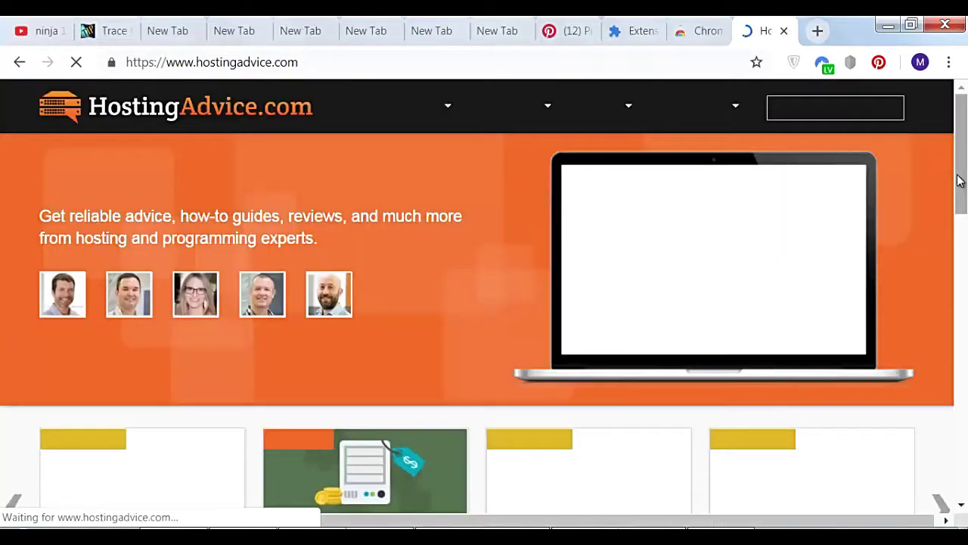
Step: Save the Cheap Hosting Services image from the Affordable Hosting Service Reviews card to the secret DraftWebHost board
{"action": "scroll", "coordinate": [298, 212], "scroll_direction": "down", "scroll_amount": 5}
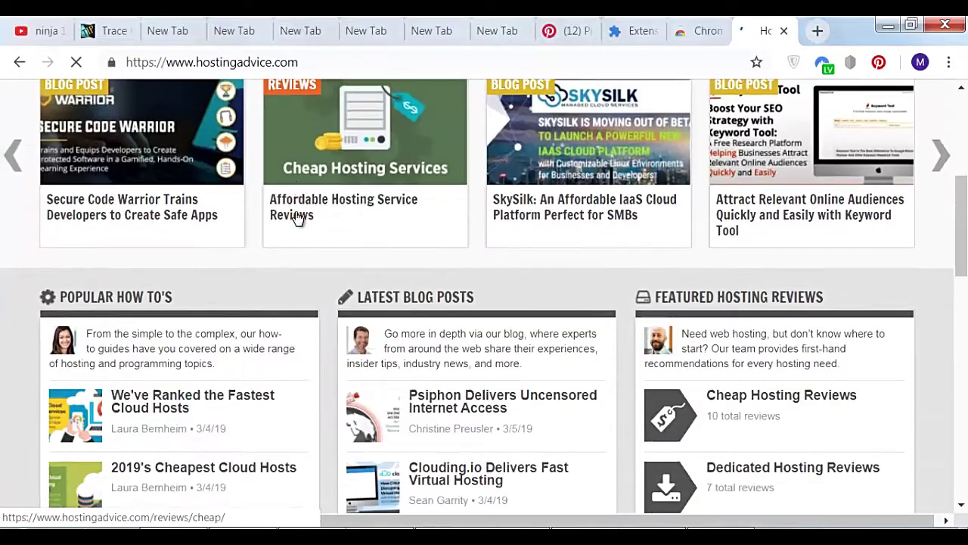
{"action": "scroll", "coordinate": [346, 261], "scroll_direction": "up", "scroll_amount": 2}
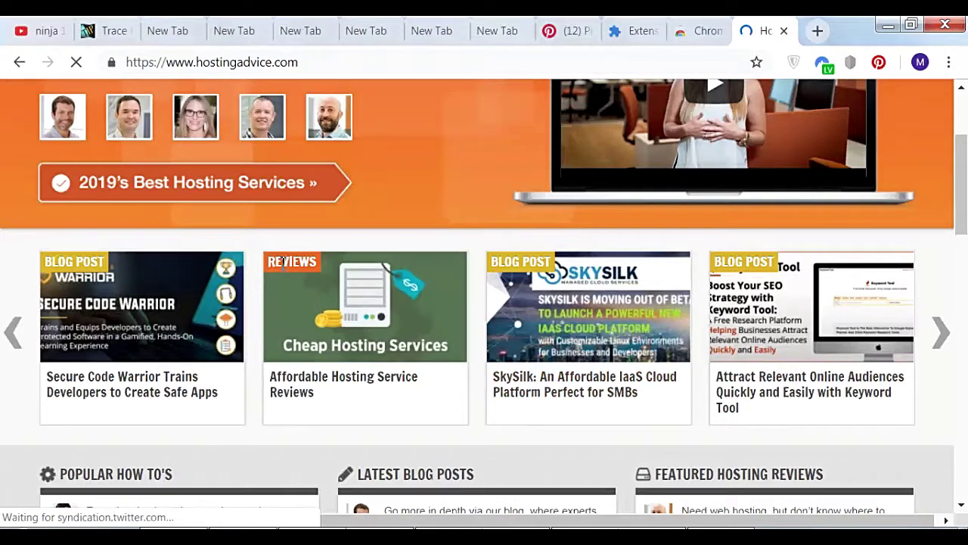
{"action": "mouse_move", "coordinate": [291, 273]}
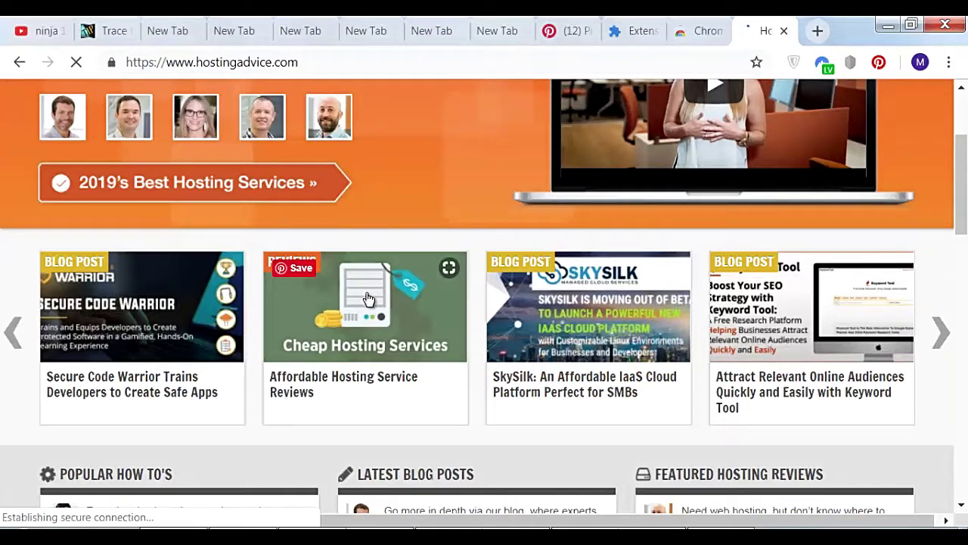
{"action": "left_click", "coordinate": [292, 274]}
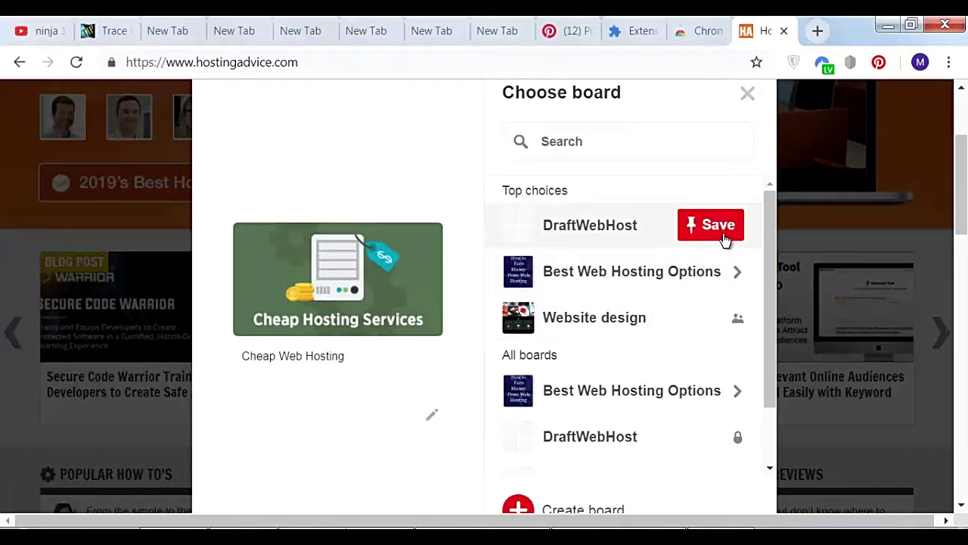
{"action": "scroll", "coordinate": [644, 363], "scroll_direction": "down", "scroll_amount": 1}
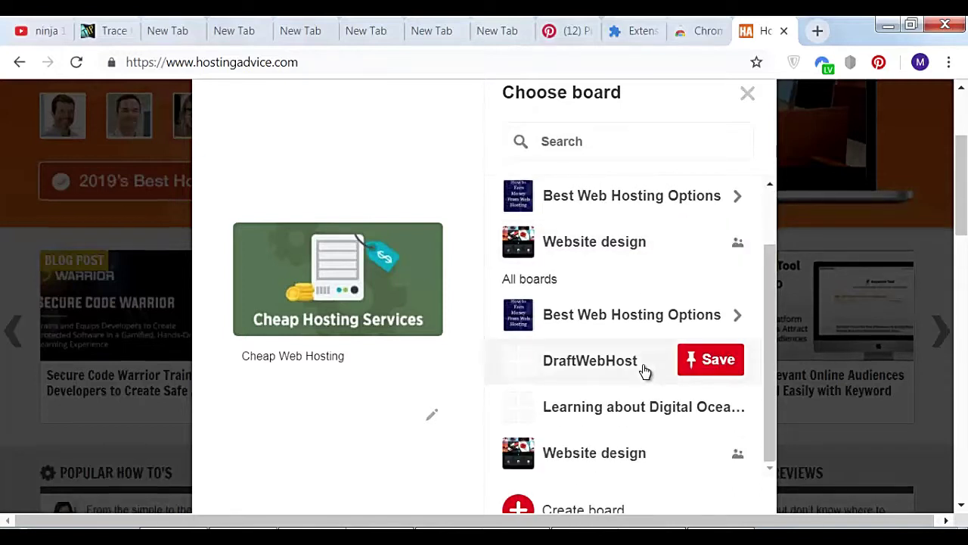
{"action": "scroll", "coordinate": [644, 371], "scroll_direction": "down", "scroll_amount": 2}
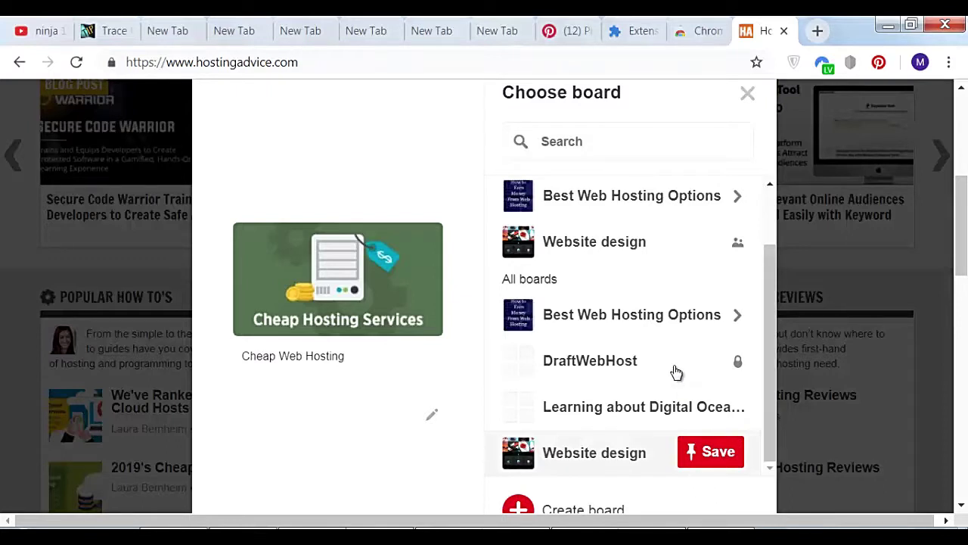
{"action": "scroll", "coordinate": [655, 259], "scroll_direction": "up", "scroll_amount": 1}
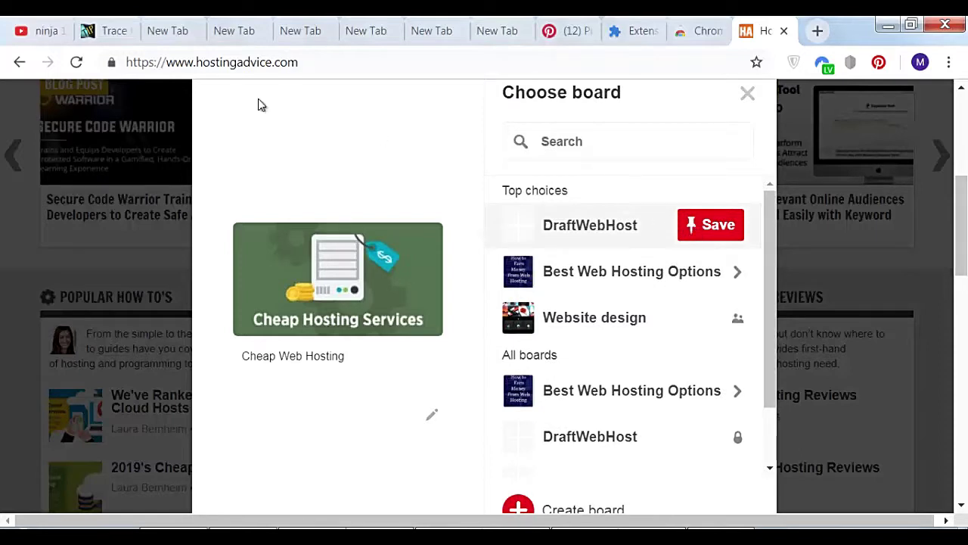
{"action": "scroll", "coordinate": [552, 397], "scroll_direction": "down", "scroll_amount": 3}
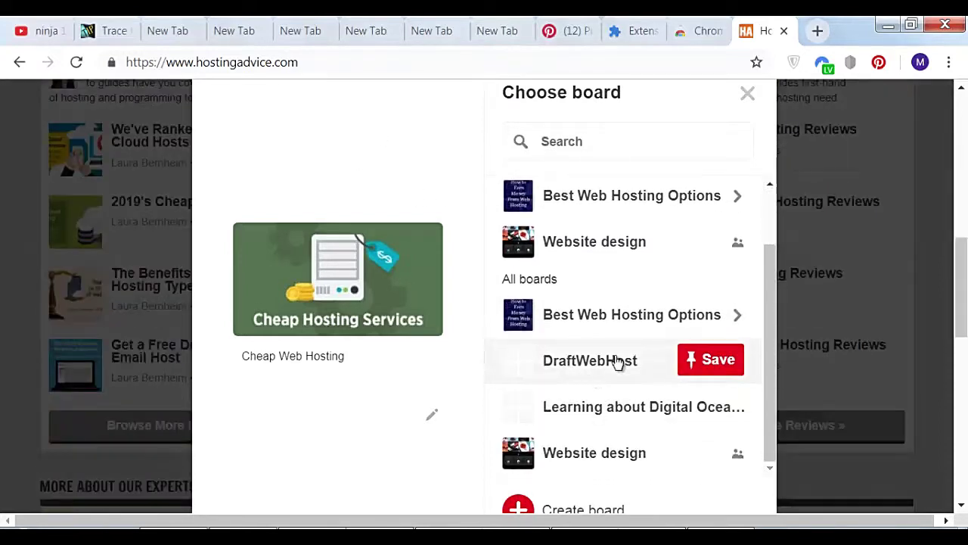
{"action": "scroll", "coordinate": [616, 360], "scroll_direction": "up", "scroll_amount": 2}
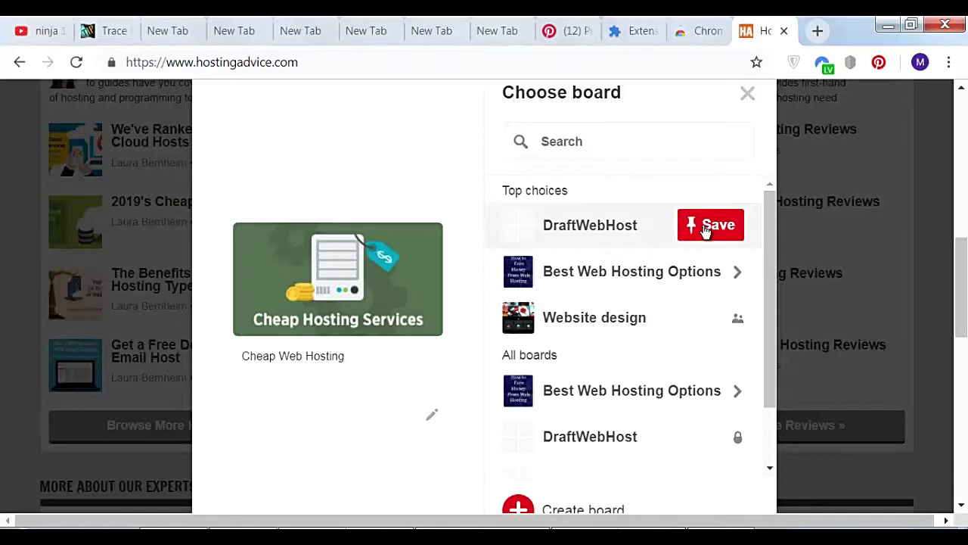
{"action": "left_click", "coordinate": [706, 229]}
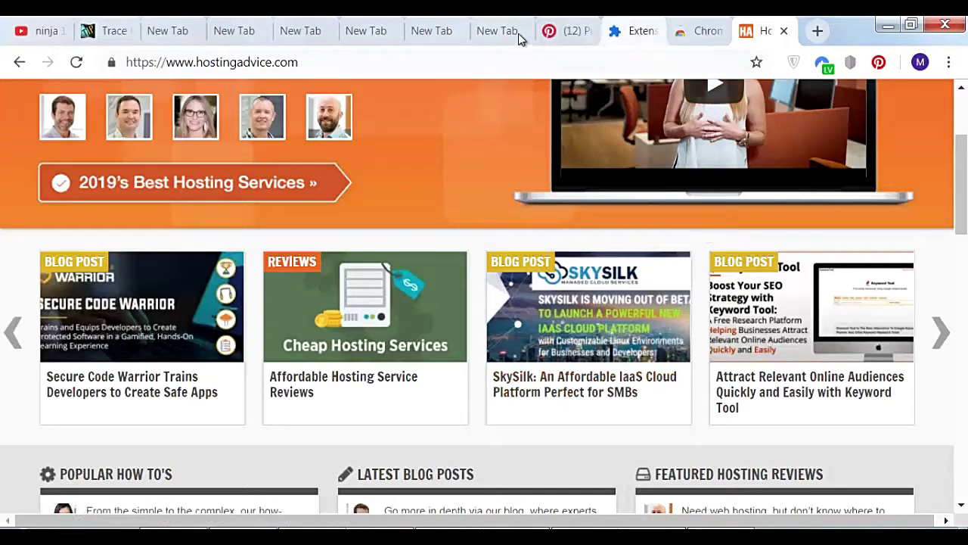
Step: Switch to the DraftWebHost board on Pinterest, reload the page, and look over its Pins
{"action": "left_click", "coordinate": [579, 39]}
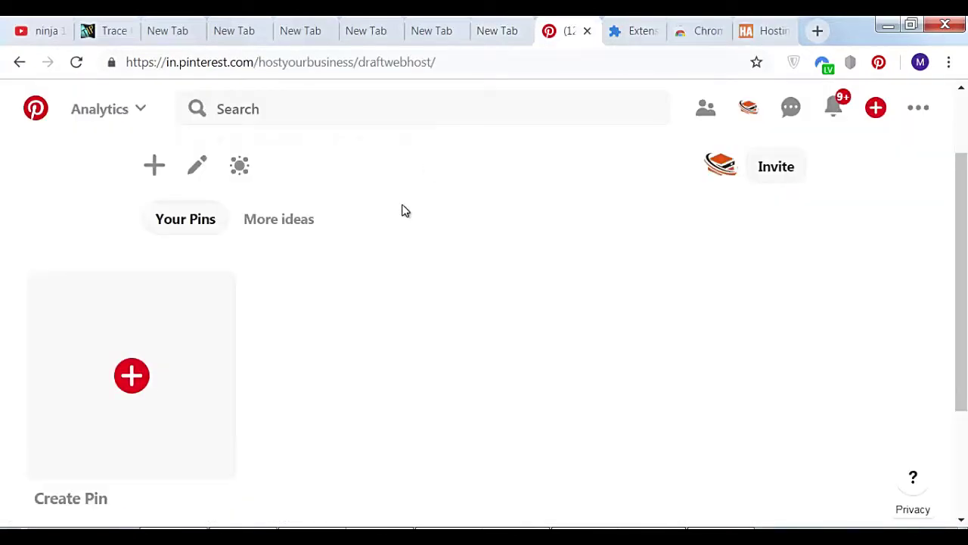
{"action": "right_click", "coordinate": [561, 41]}
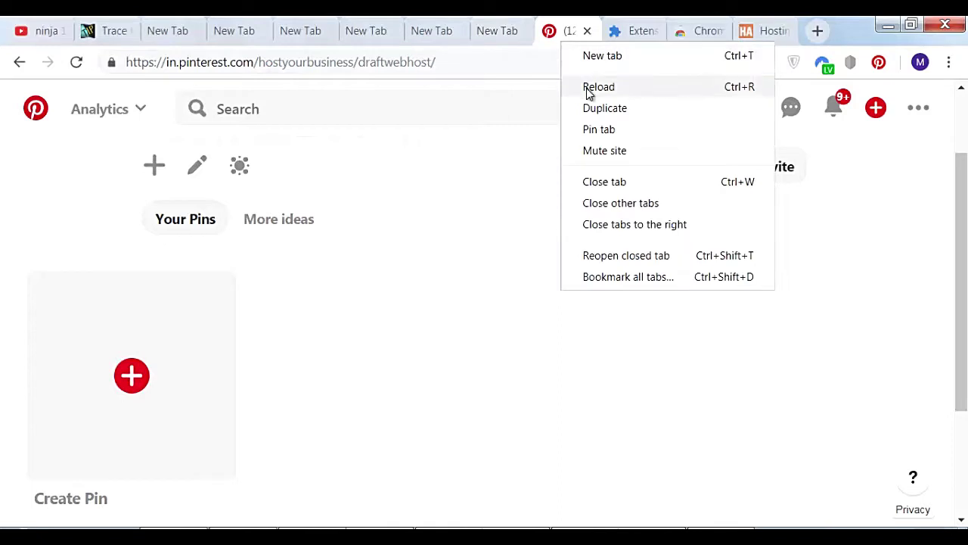
{"action": "left_click", "coordinate": [587, 87]}
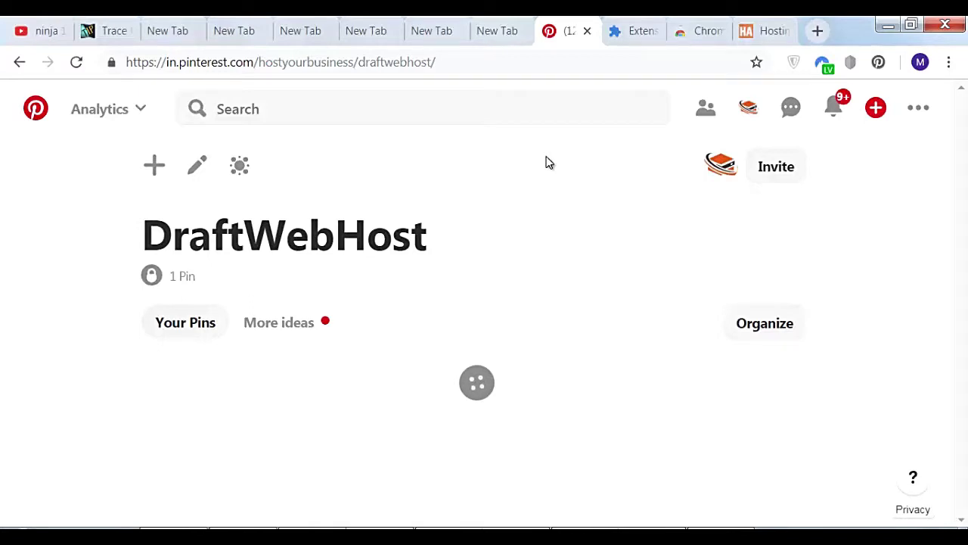
{"action": "scroll", "coordinate": [536, 184], "scroll_direction": "down", "scroll_amount": 1}
{"action": "scroll", "coordinate": [537, 186], "scroll_direction": "up", "scroll_amount": 1}
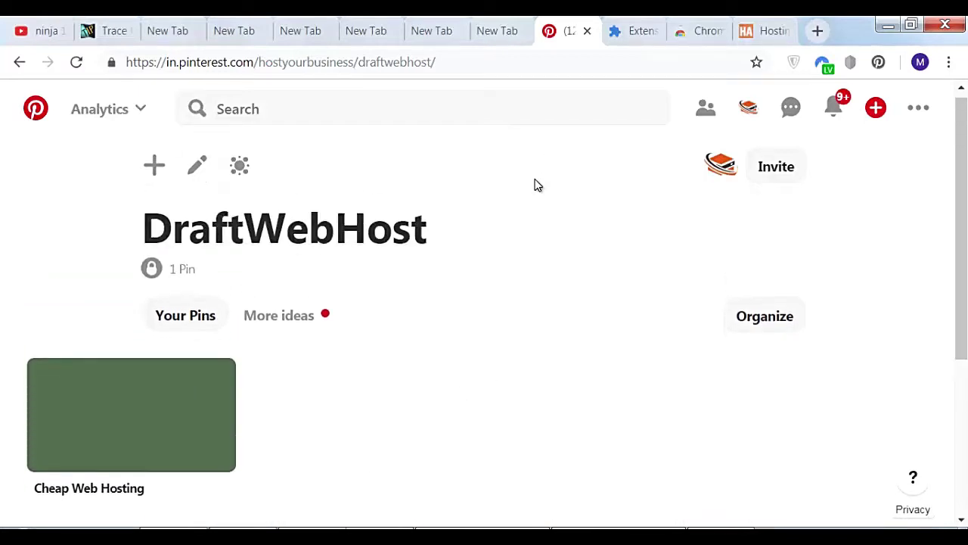
{"action": "scroll", "coordinate": [536, 186], "scroll_direction": "down", "scroll_amount": 1}
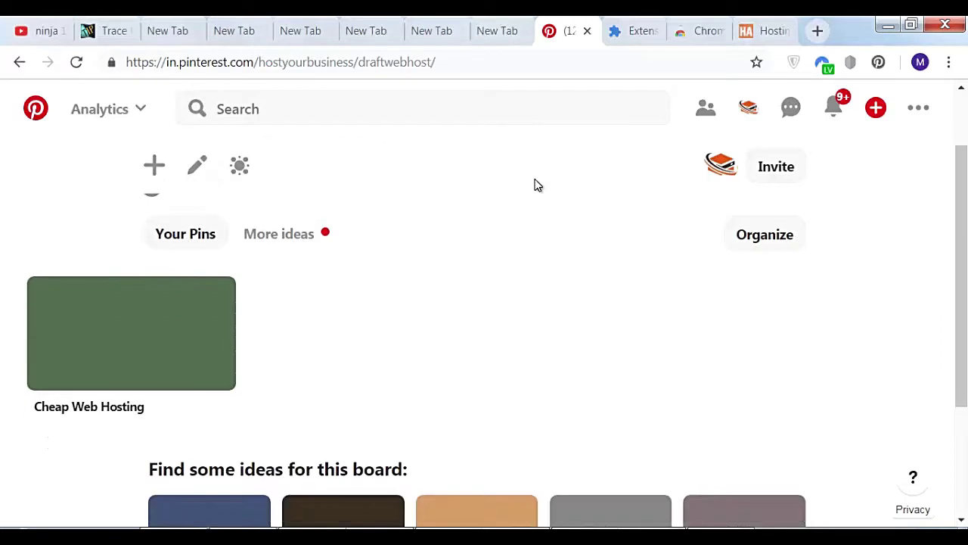
{"action": "scroll", "coordinate": [537, 185], "scroll_direction": "down", "scroll_amount": 2}
{"action": "scroll", "coordinate": [535, 184], "scroll_direction": "up", "scroll_amount": 3}
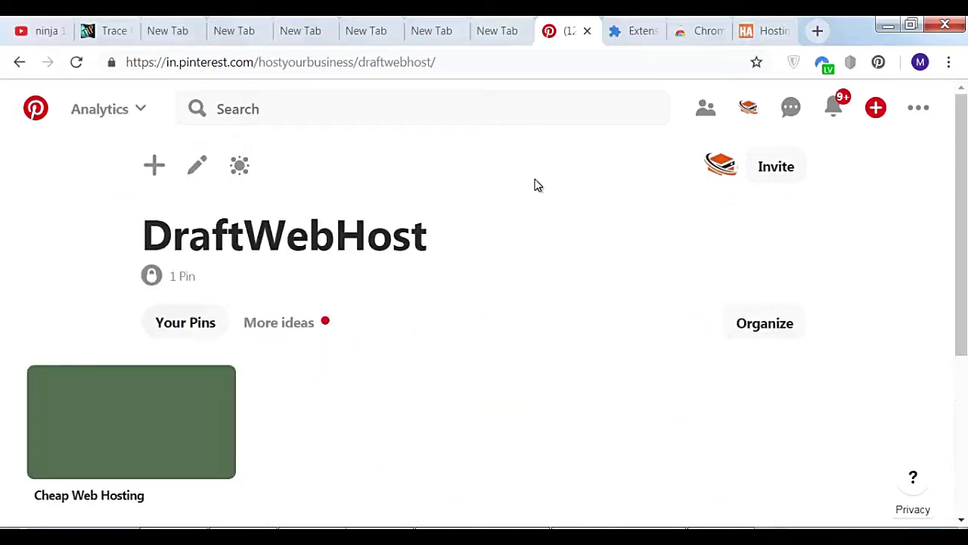
{"action": "mouse_move", "coordinate": [218, 401]}
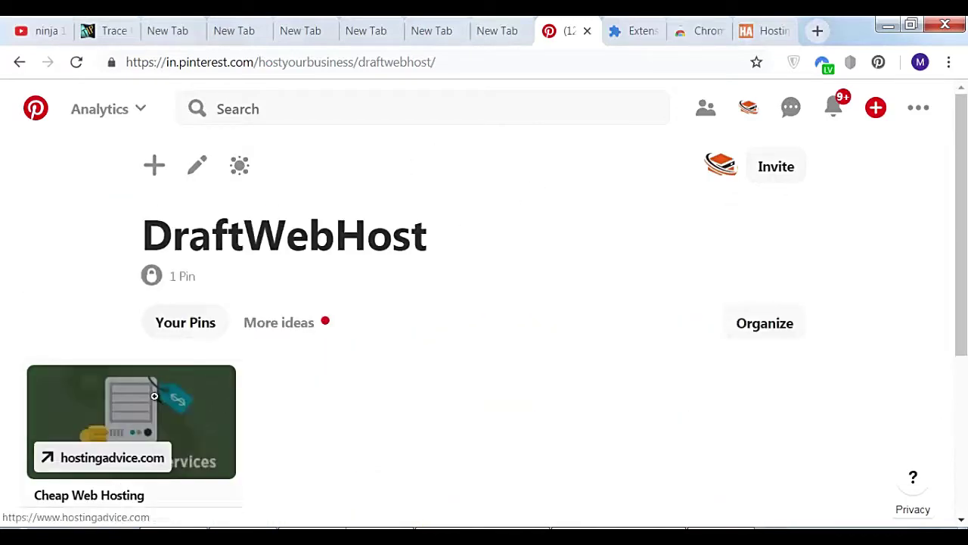
{"action": "scroll", "coordinate": [117, 420], "scroll_direction": "down", "scroll_amount": 1}
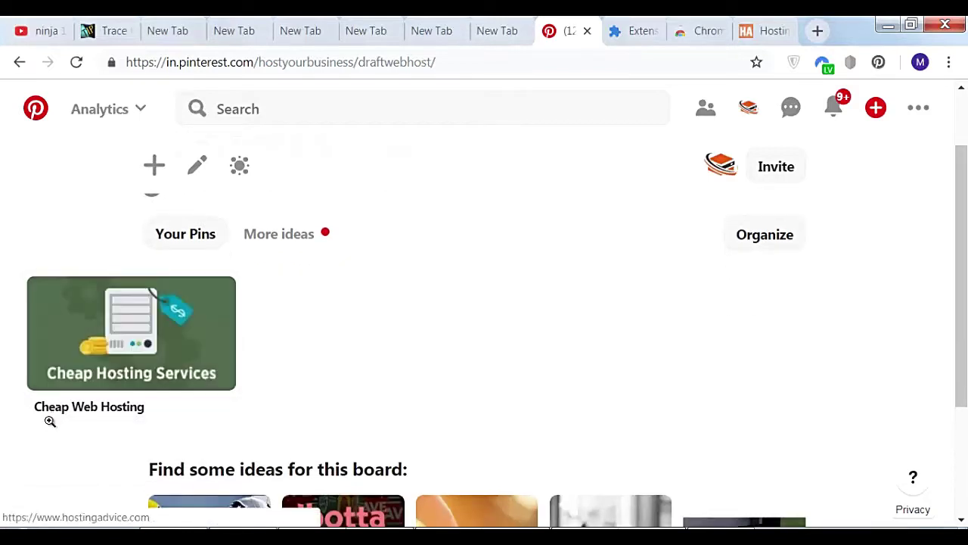
Step: Open the Cheap Web Hosting Pin from the DraftWebHost board and look over its details and comments section
{"action": "left_click", "coordinate": [189, 363]}
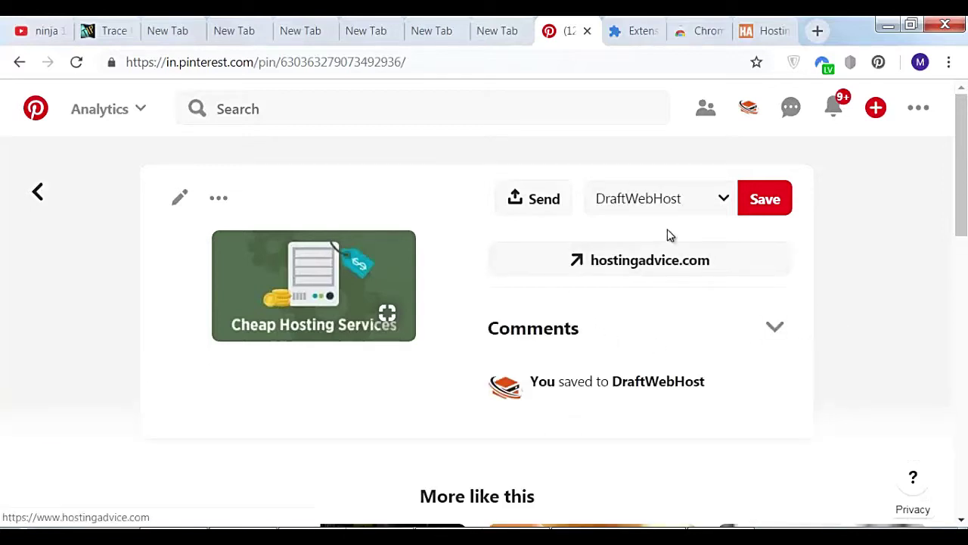
{"action": "left_click", "coordinate": [774, 328]}
{"action": "left_click", "coordinate": [776, 330]}
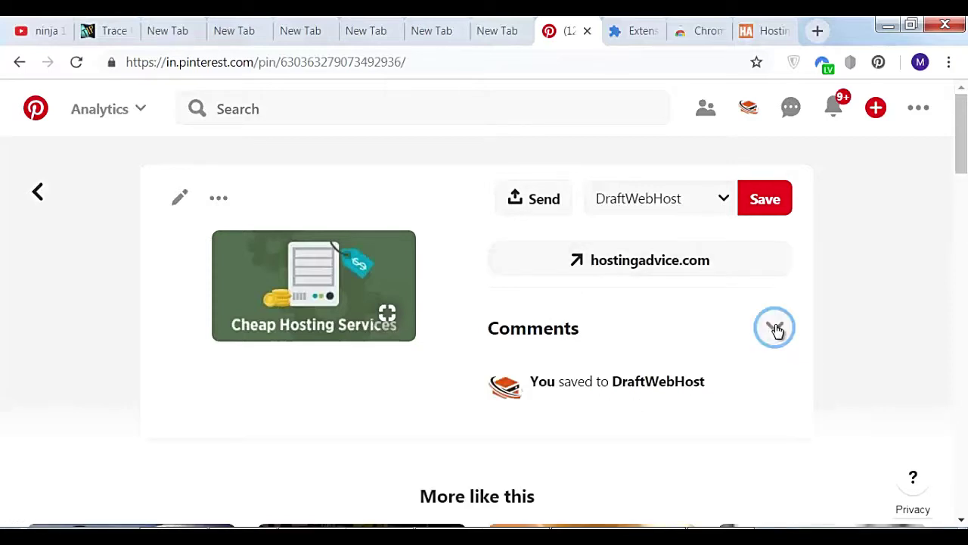
{"action": "scroll", "coordinate": [341, 287], "scroll_direction": "down", "scroll_amount": 1}
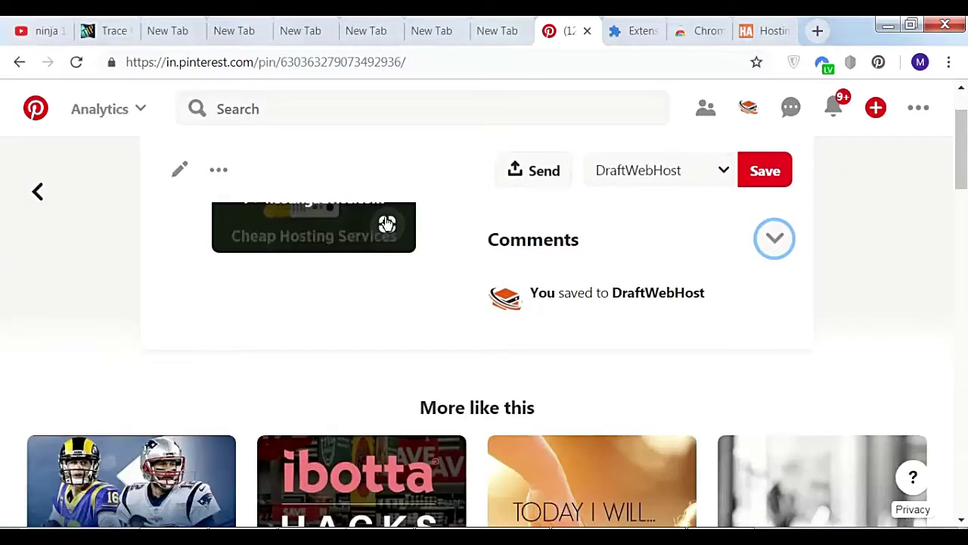
{"action": "scroll", "coordinate": [386, 280], "scroll_direction": "up", "scroll_amount": 1}
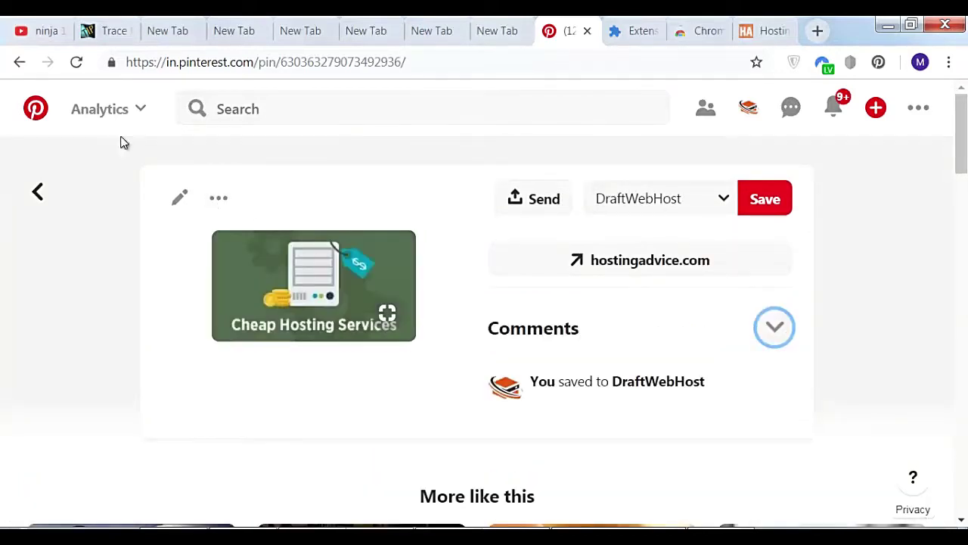
Step: Edit the Pin and assign it to a new board section named Cheap Web Hosting
{"action": "left_click", "coordinate": [175, 208]}
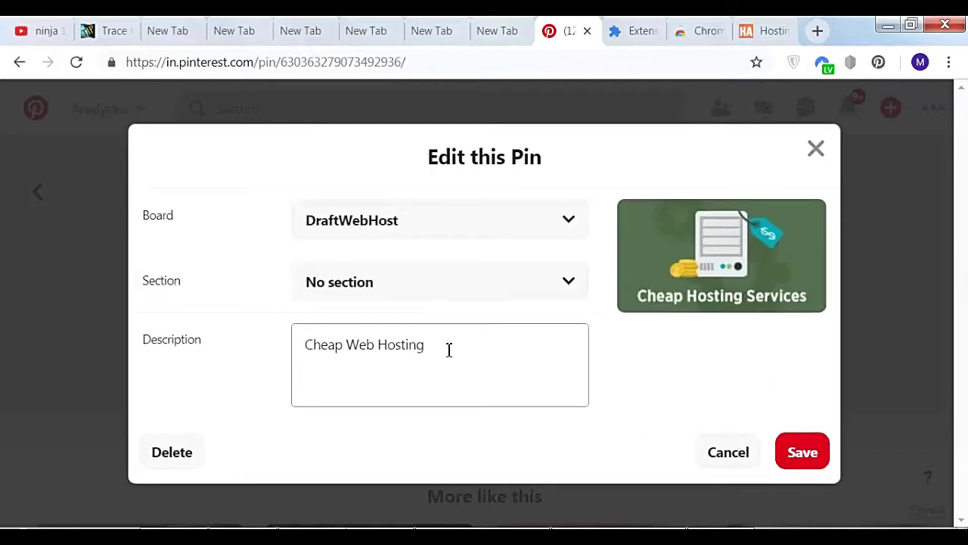
{"action": "left_click", "coordinate": [407, 295]}
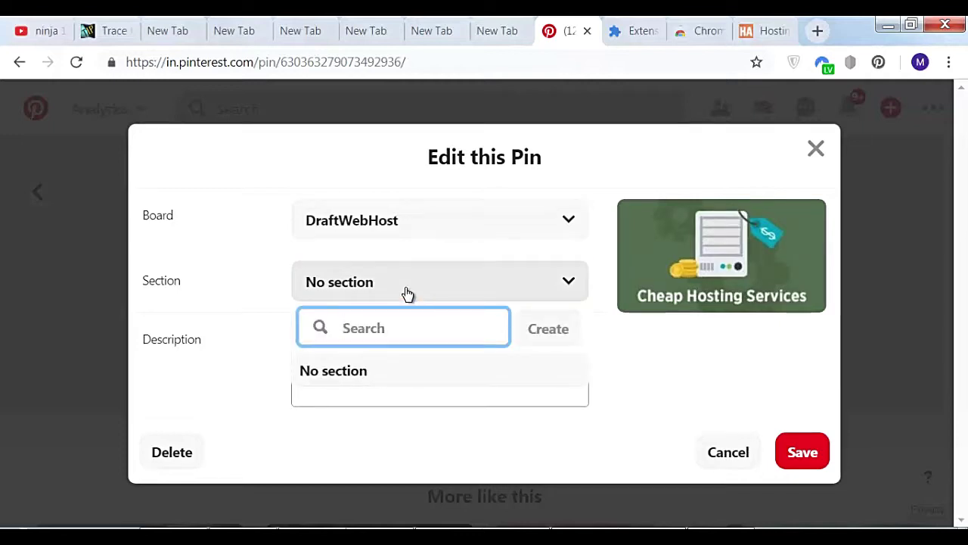
{"action": "type", "text": "Cheap"}
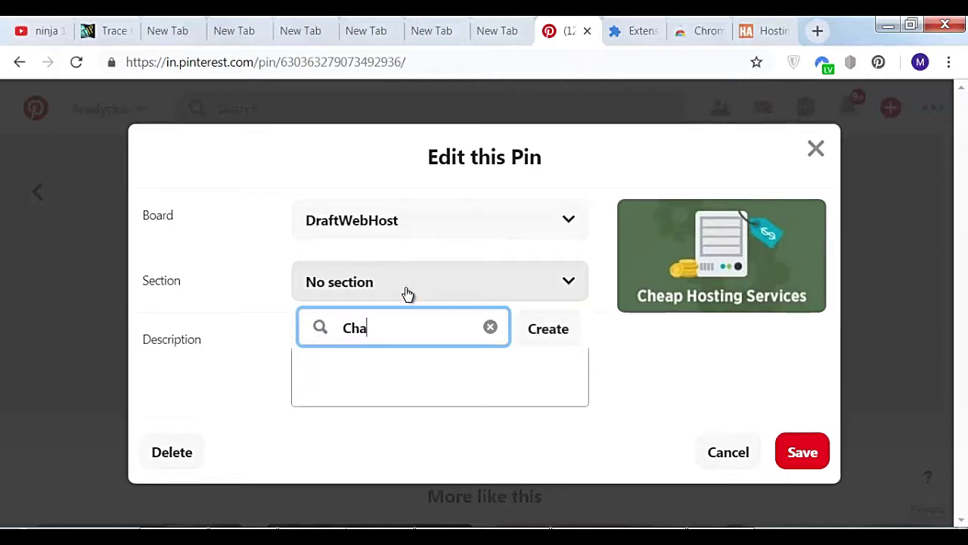
{"action": "type", "text": " Web"}
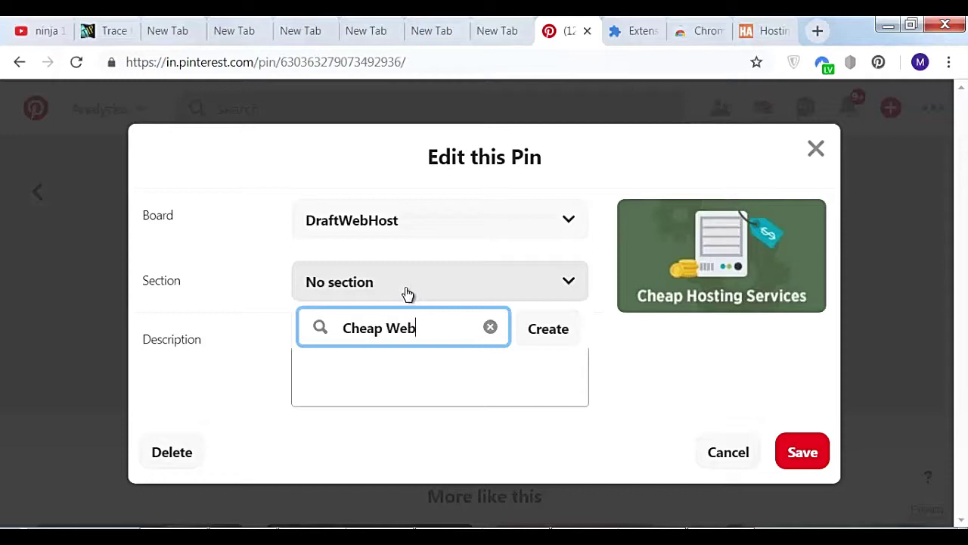
{"action": "key", "text": "BackSpace"}
{"action": "type", "text": "b Hosing"}
{"action": "key", "text": "BackSpace"}
{"action": "type", "text": "ting"}
{"action": "key", "text": "Return"}
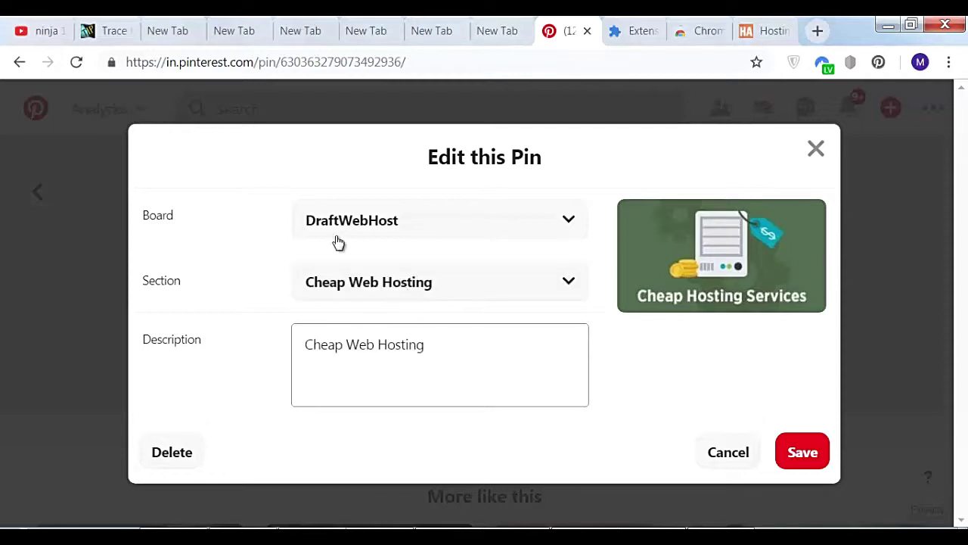
Step: Append "- There are many webhostings which are very cheap and having good" to the Pin's description
{"action": "left_click", "coordinate": [372, 348]}
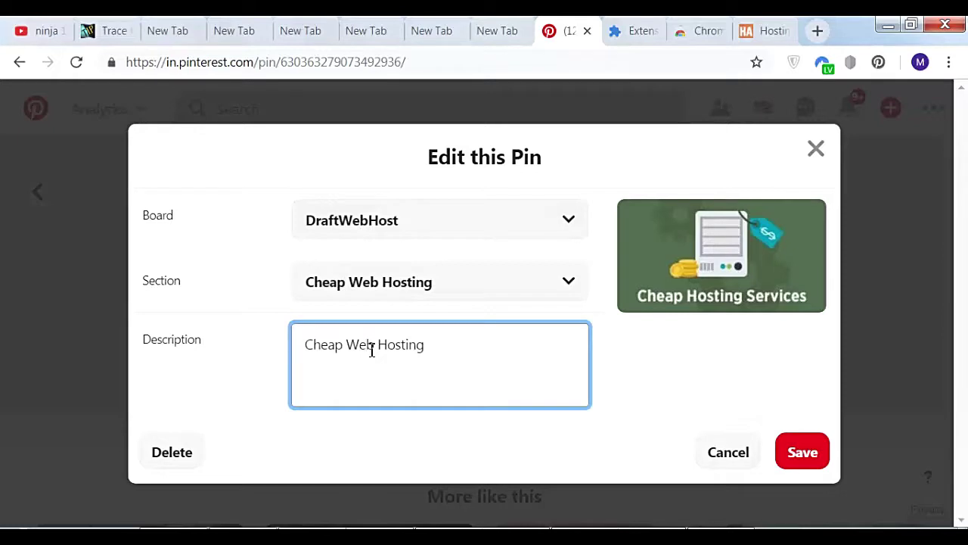
{"action": "key", "text": "End"}
{"action": "type", "text": "- There are many "}
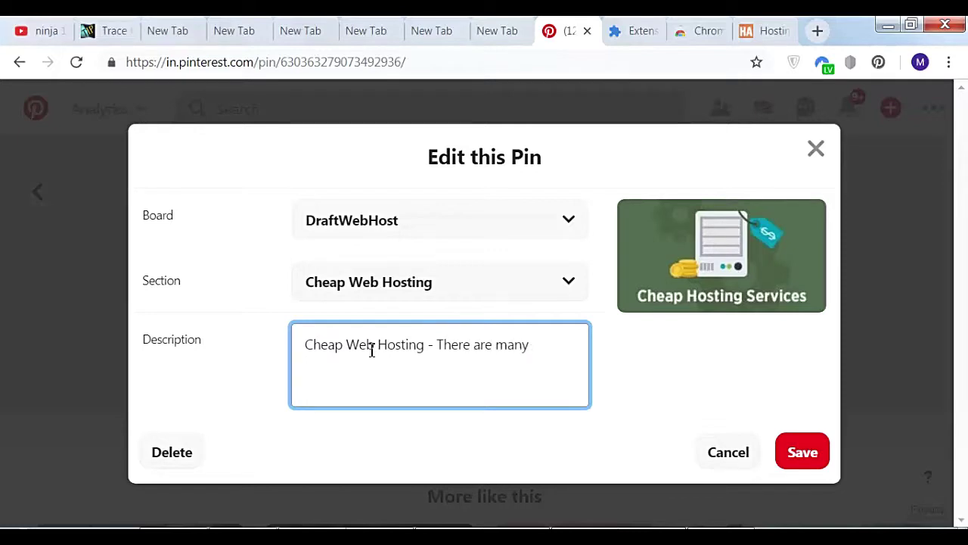
{"action": "type", "text": "webhostings wh"}
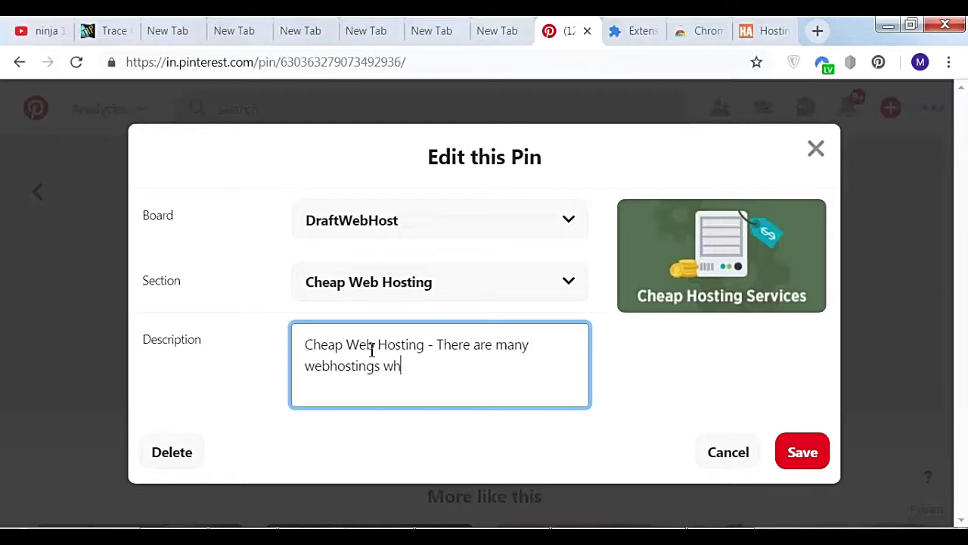
{"action": "type", "text": "ich are v"}
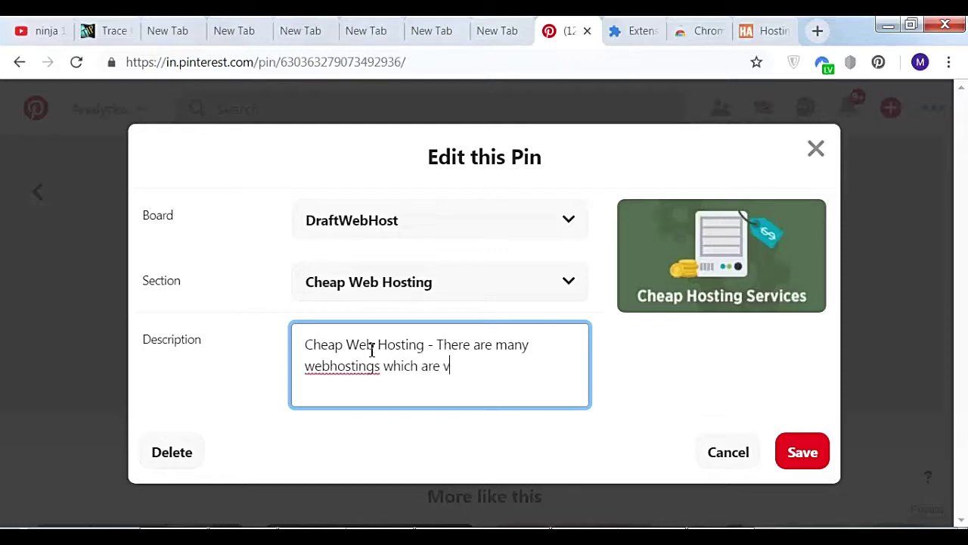
{"action": "type", "text": "ery cheap and "}
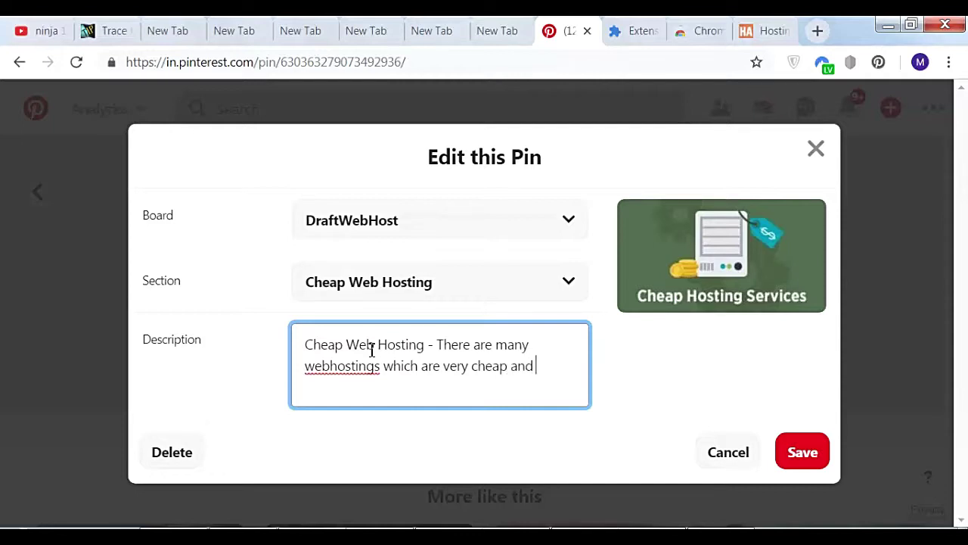
{"action": "type", "text": "havi"}
{"action": "key", "text": "BackSpace"}
{"action": "type", "text": "ving ddg"}
{"action": "key", "text": "BackSpace"}
{"action": "key", "text": "BackSpace"}
{"action": "key", "text": "BackSpace"}
{"action": "type", "text": "good"}
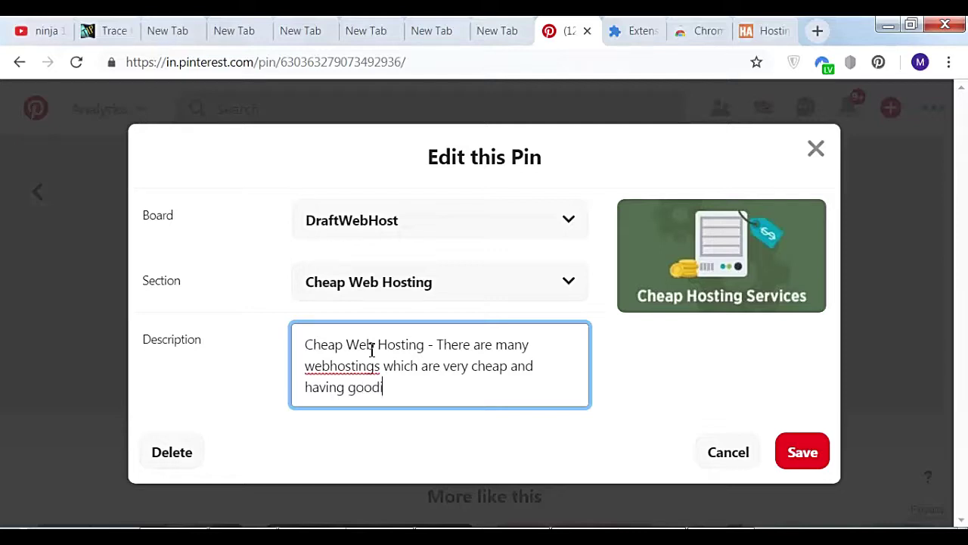
Step: Complete the description with "support with so many features to help the customers using their hosting." and save the Pin
{"action": "type", "text": " support. with "}
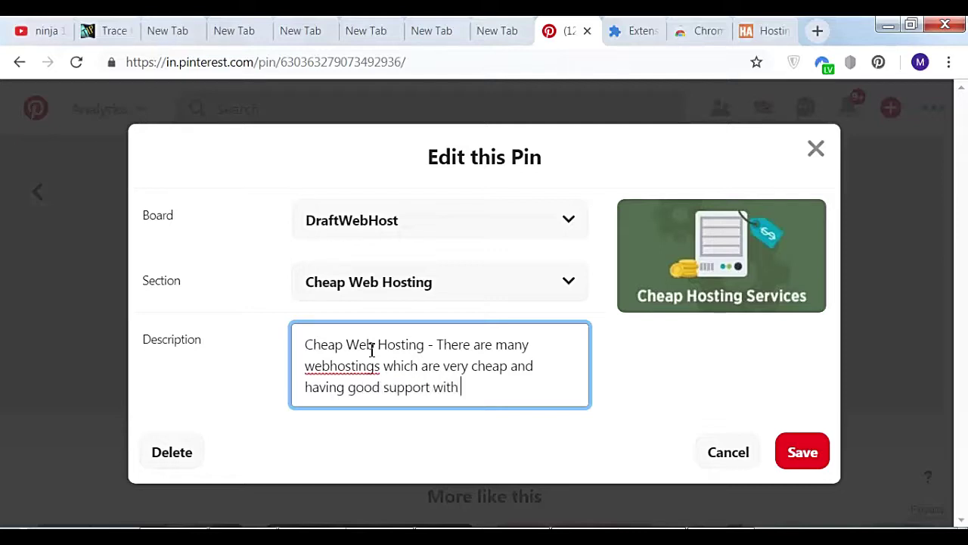
{"action": "type", "text": "so many feature"}
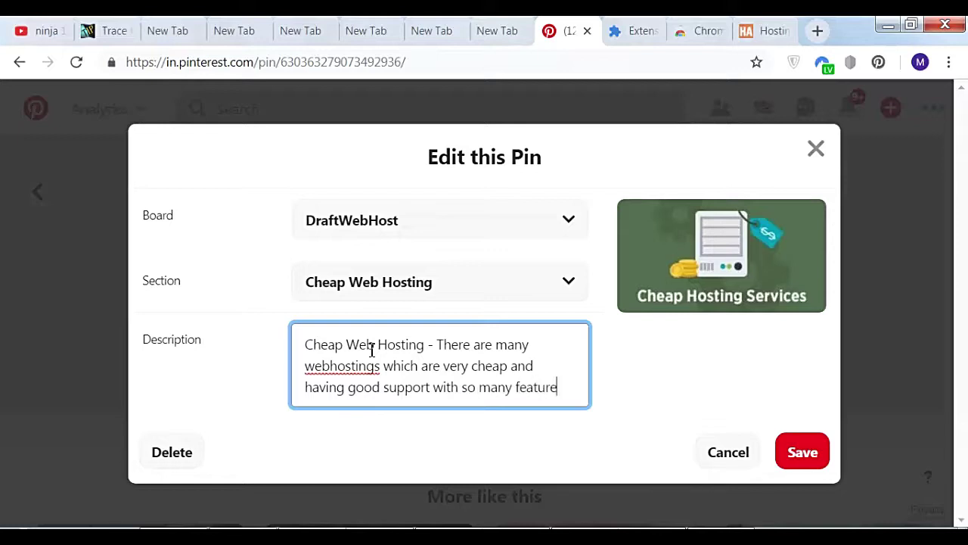
{"action": "type", "text": "s to help the"}
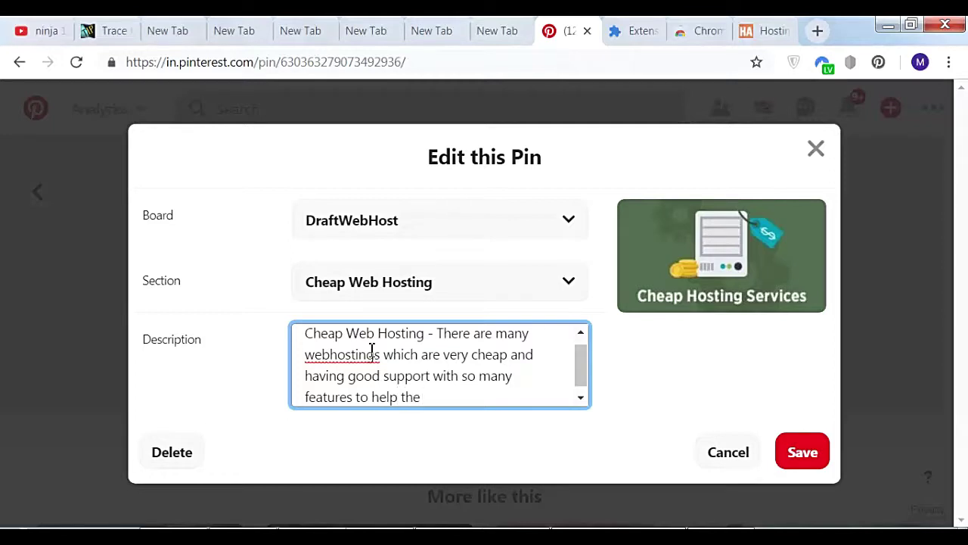
{"action": "type", "text": "customers using "}
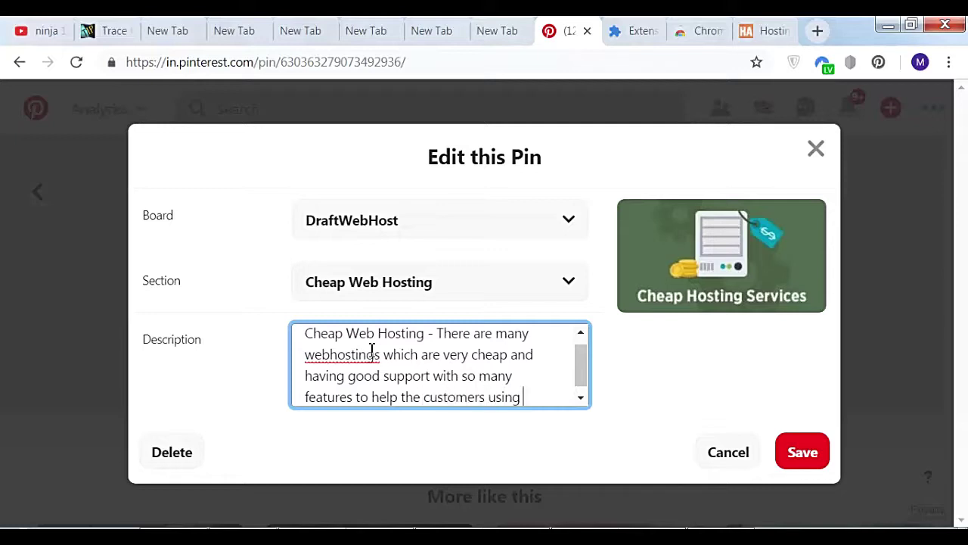
{"action": "type", "text": "their hosting."}
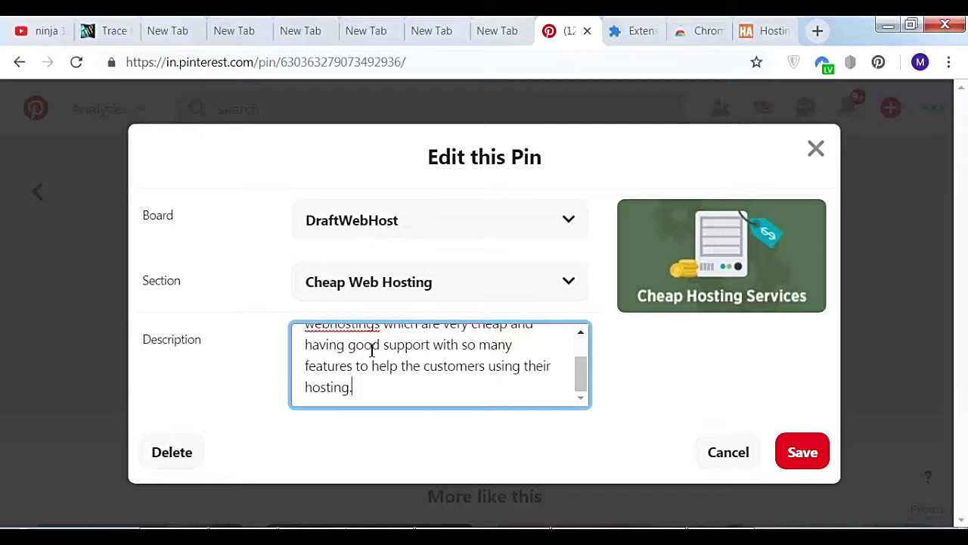
{"action": "left_click", "coordinate": [794, 461]}
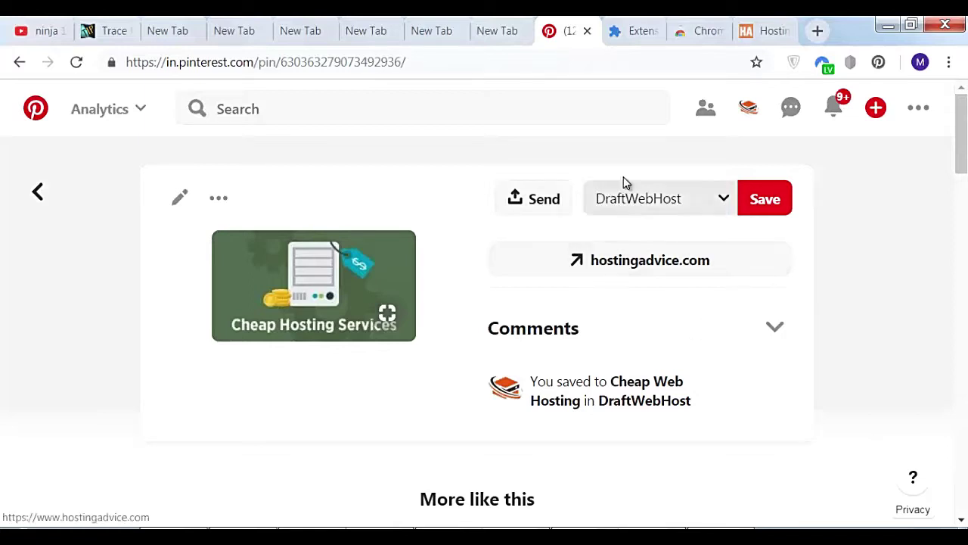
Step: Review the boards offered for saving the Pin, including the sections of Best Web Hosting Options
{"action": "left_click", "coordinate": [693, 208]}
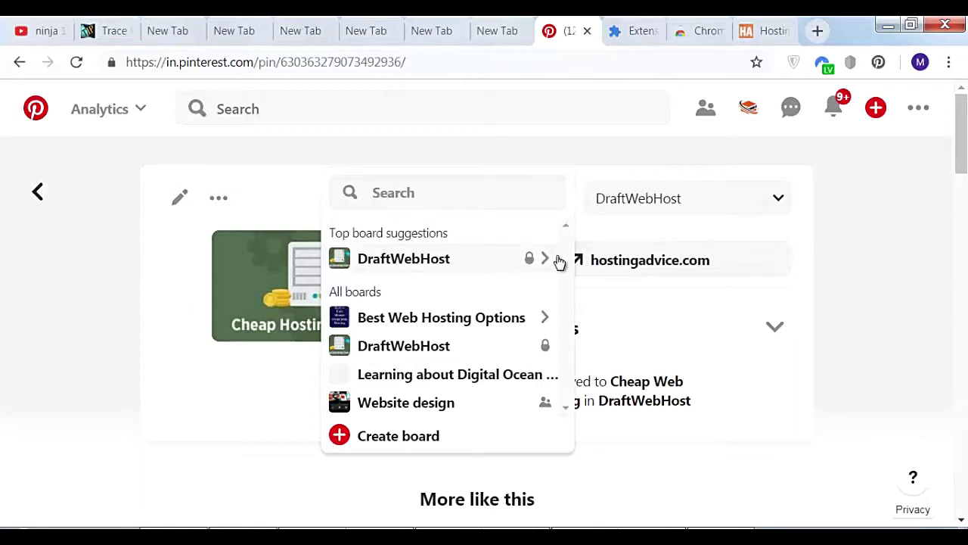
{"action": "left_click", "coordinate": [506, 324]}
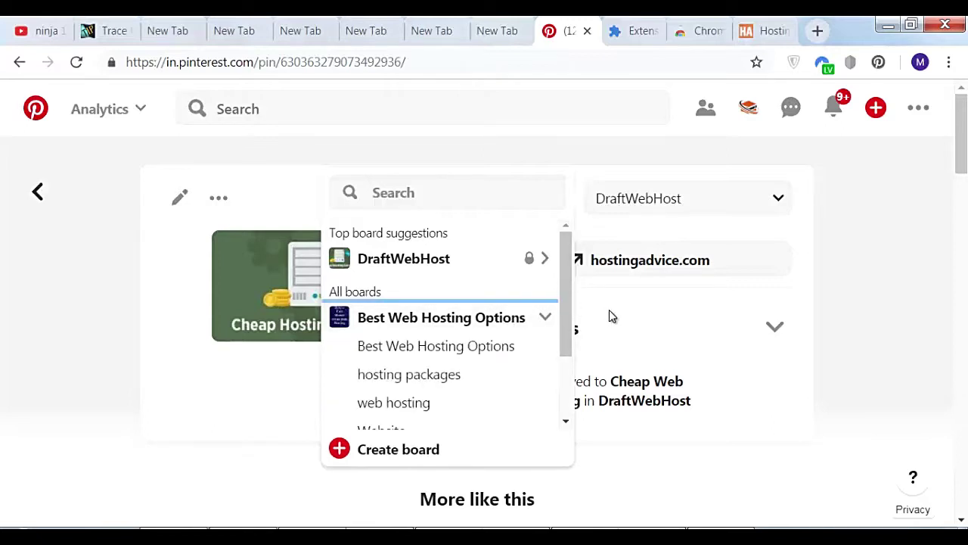
{"action": "mouse_move", "coordinate": [552, 344]}
{"action": "left_click_drag", "start_coordinate": [568, 340], "coordinate": [561, 435]}
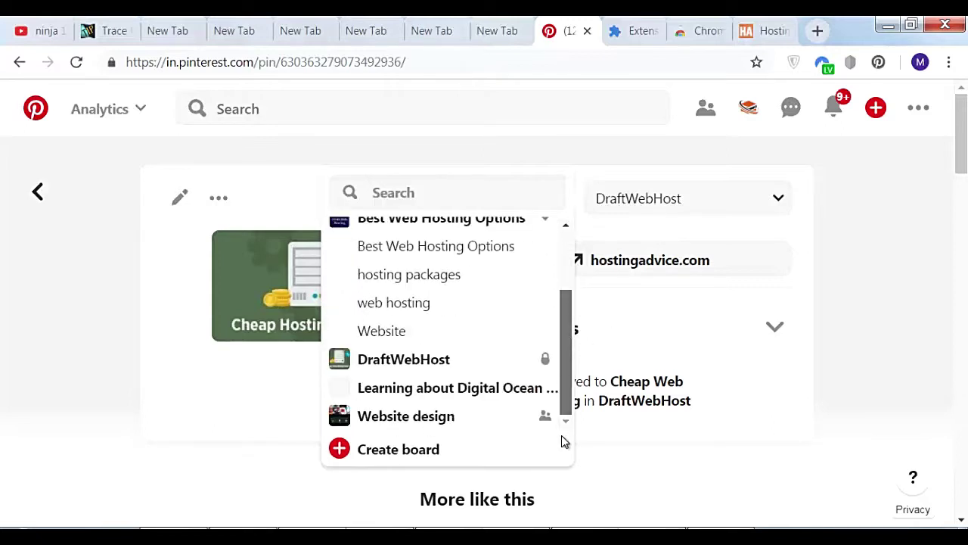
{"action": "left_click", "coordinate": [636, 333]}
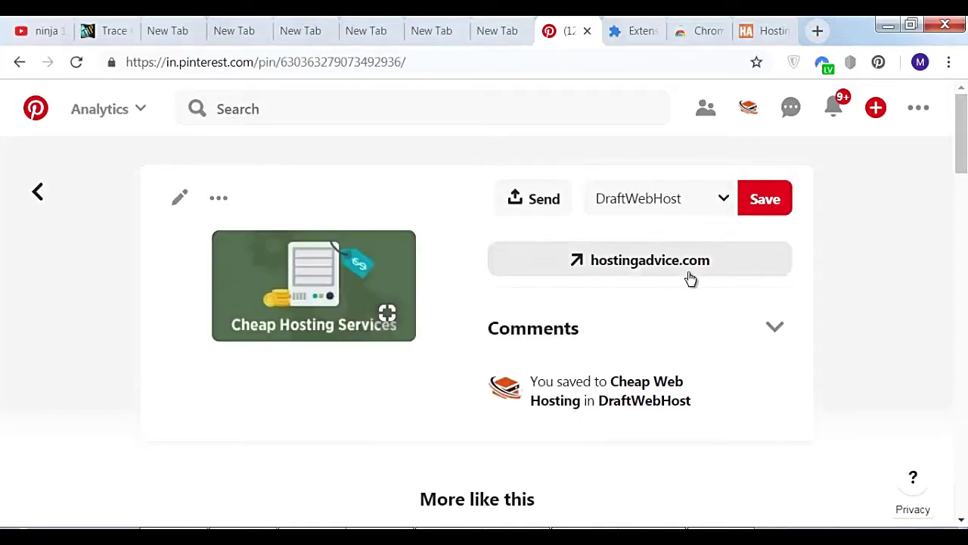
{"action": "left_click", "coordinate": [725, 201]}
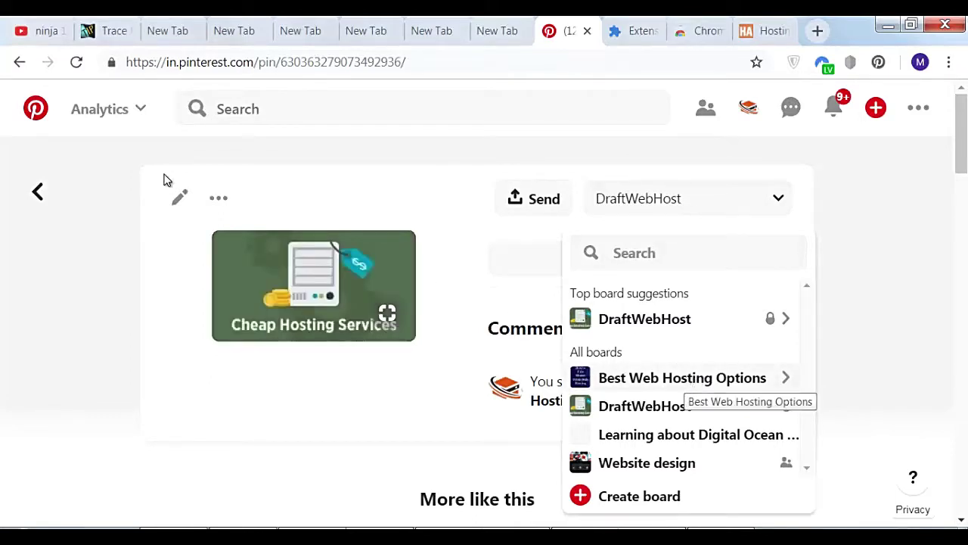
Step: Return to the DraftWebHost board and look over its Cheap Web Hosting section
{"action": "left_click", "coordinate": [39, 193]}
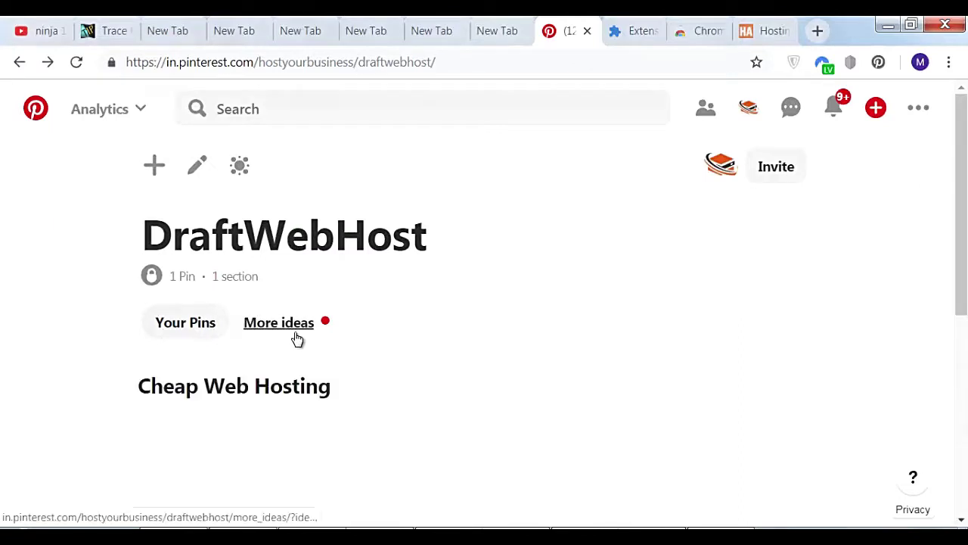
{"action": "scroll", "coordinate": [465, 333], "scroll_direction": "down", "scroll_amount": 1}
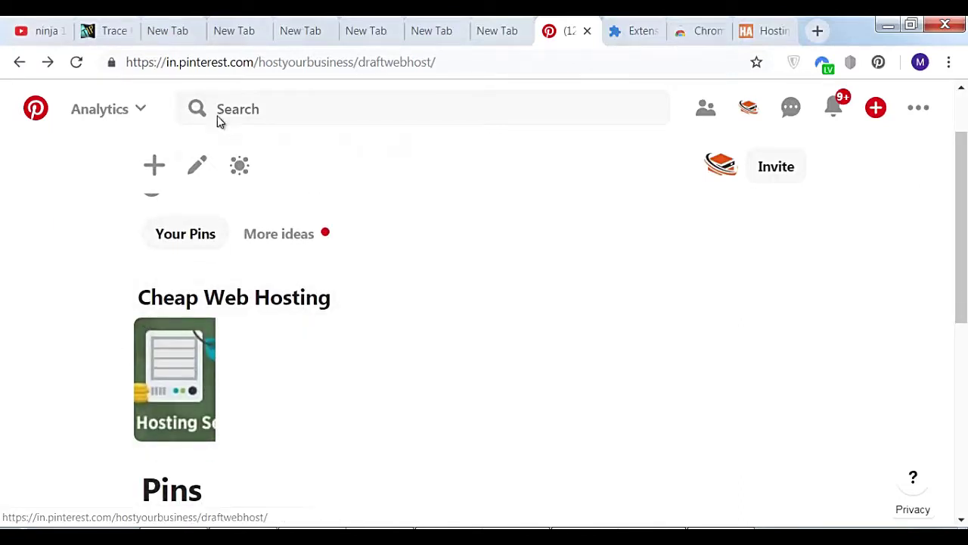
{"action": "scroll", "coordinate": [201, 375], "scroll_direction": "up", "scroll_amount": 1}
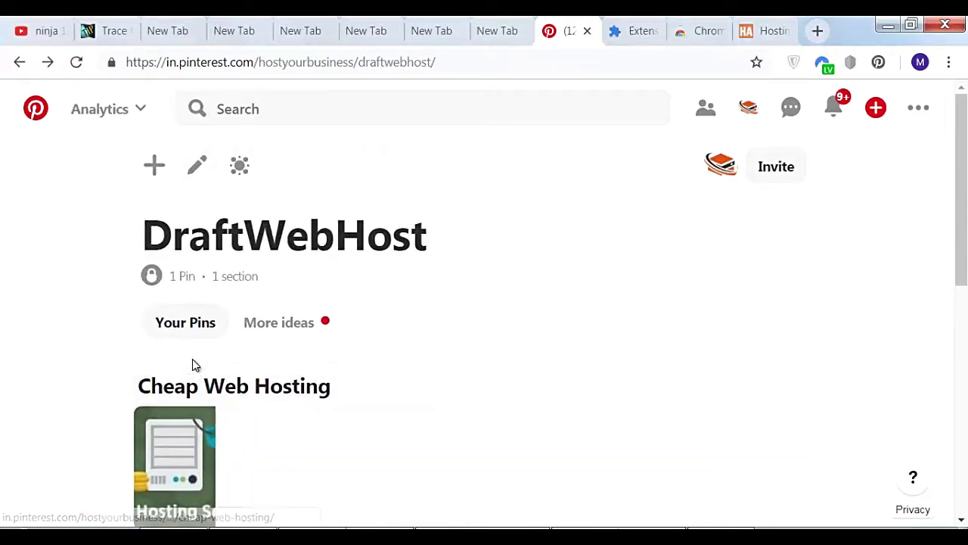